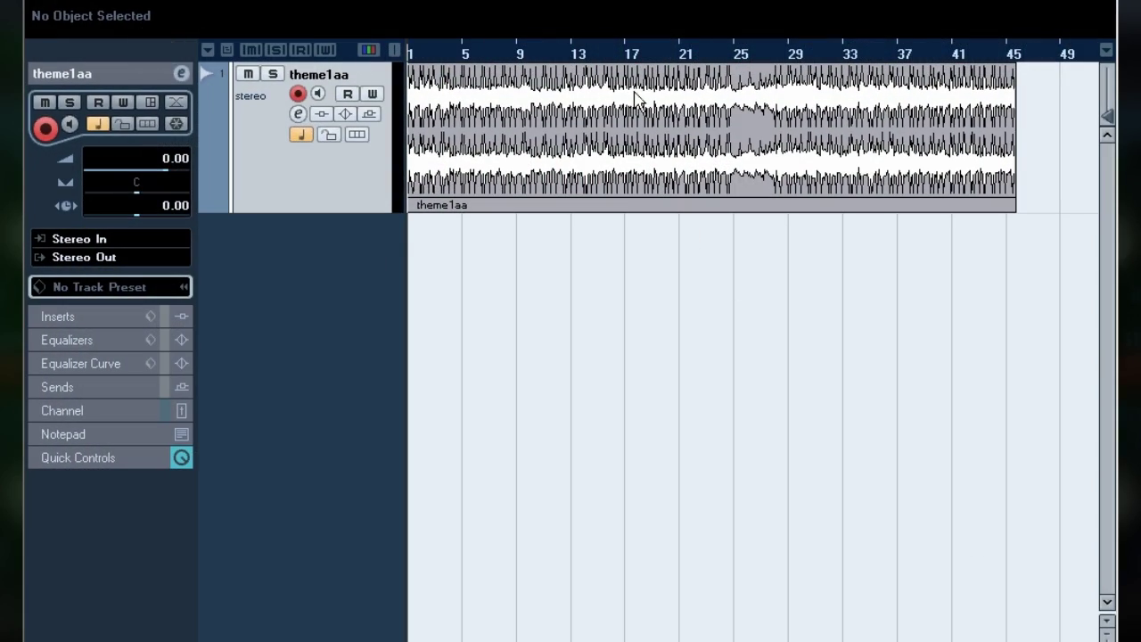
# Load the Tonic filter into the first insert slot of the theme1aa track
pyautogui.click(91, 316)
pyautogui.click(108, 143)
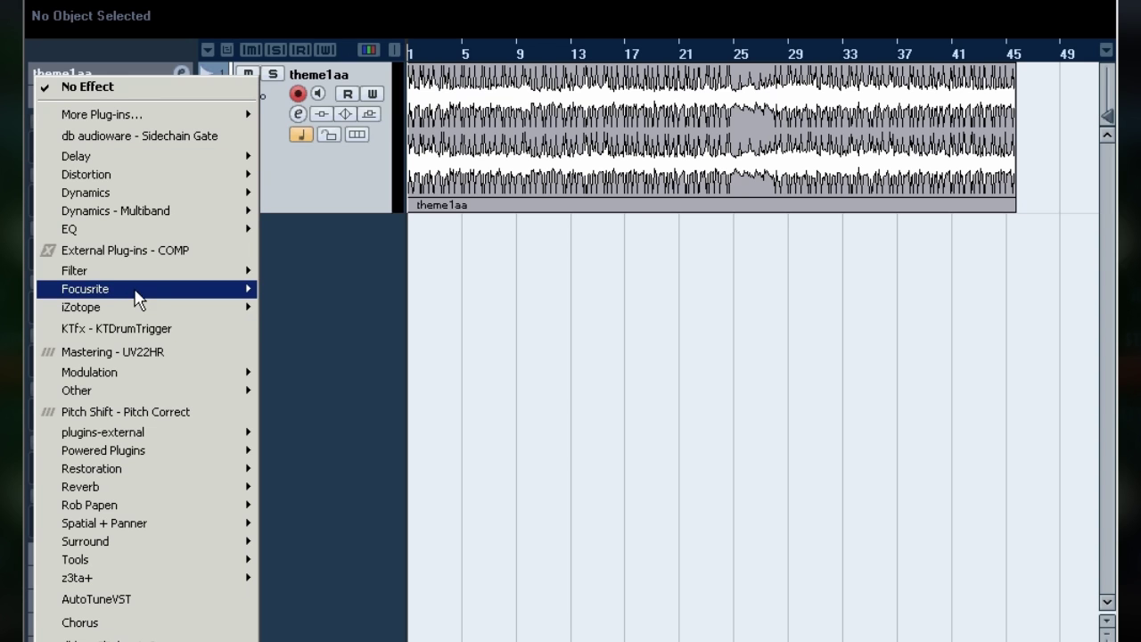
pyautogui.moveTo(132, 273)
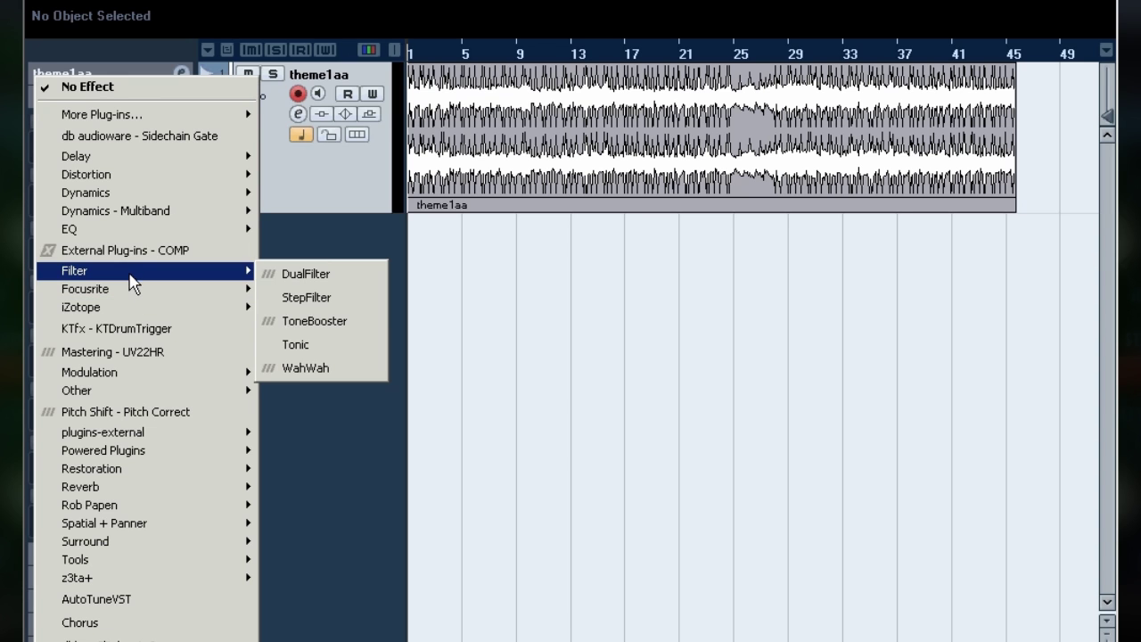
pyautogui.click(348, 354)
# Load the UAD Moog Filter into the second insert slot of theme1aa and place its window just below the Tonic window
pyautogui.click(66, 158)
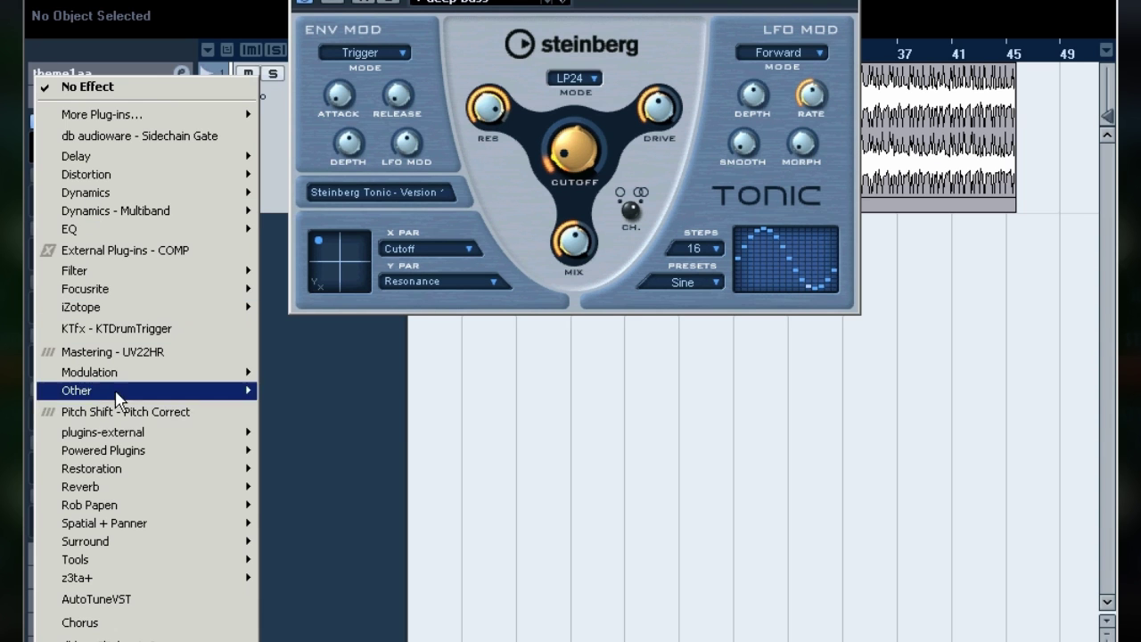
pyautogui.moveTo(150, 458)
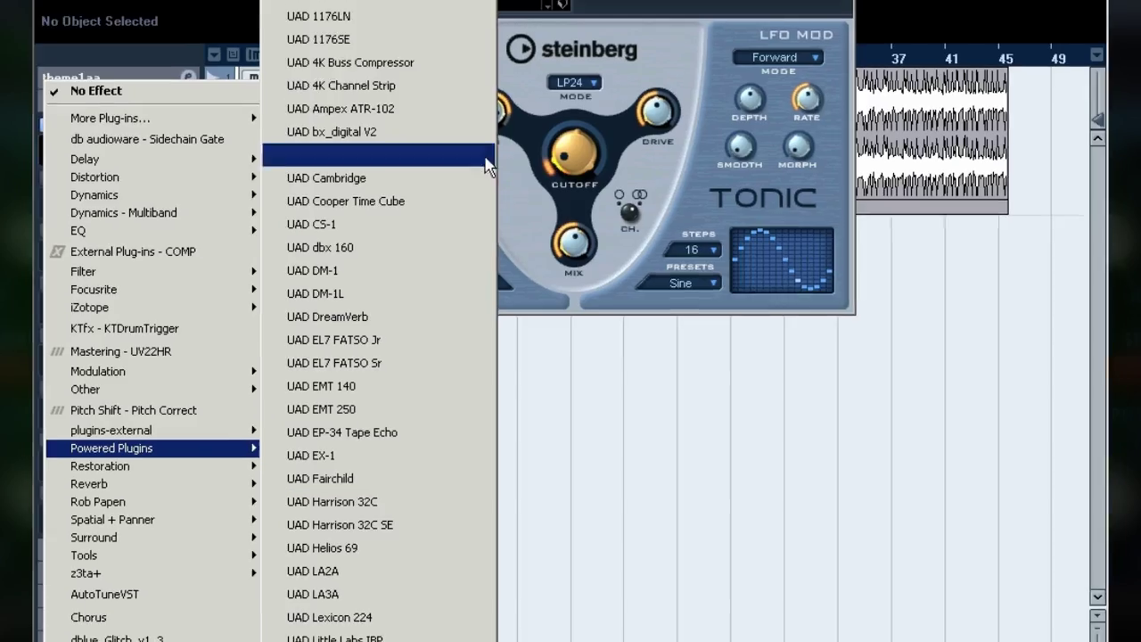
pyautogui.moveTo(322, 1)
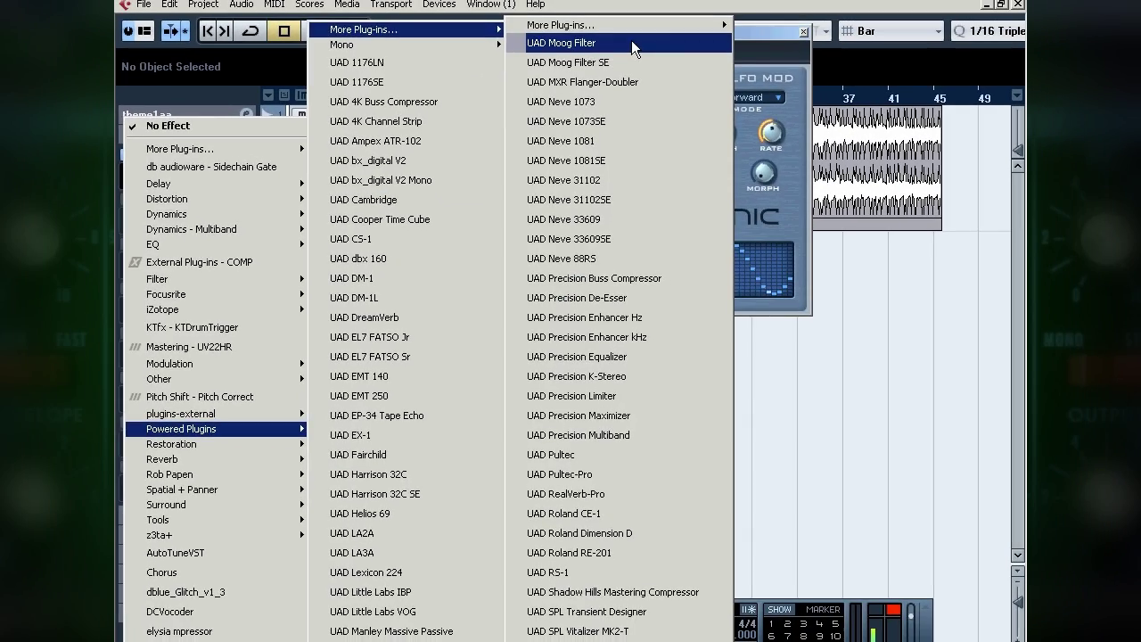
pyautogui.click(632, 38)
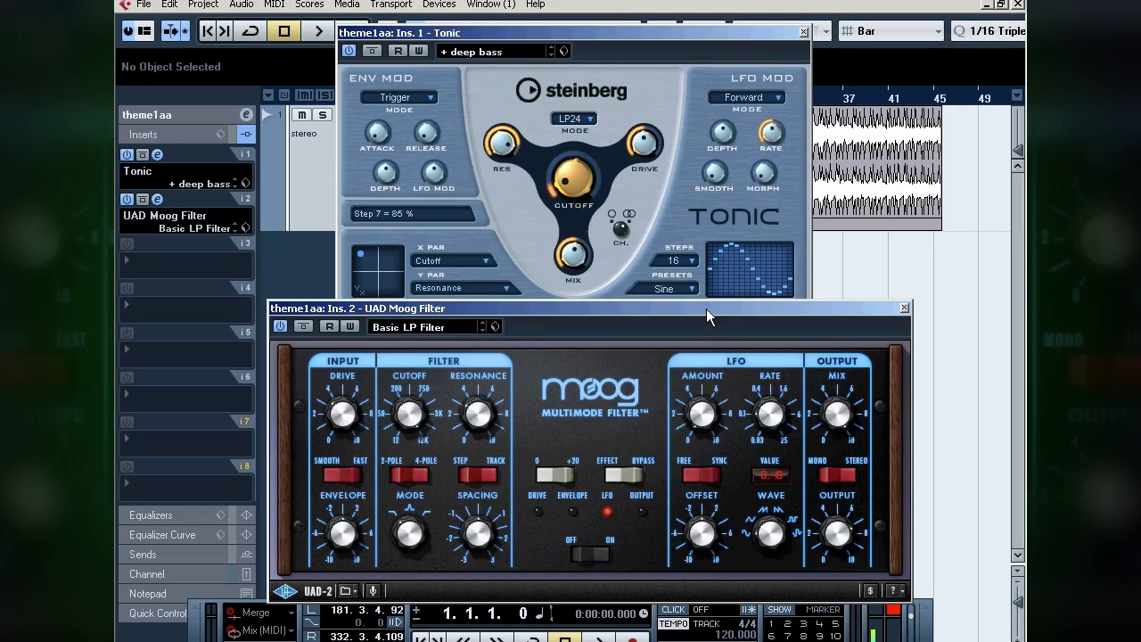
pyautogui.moveTo(709, 307); pyautogui.dragTo(708, 324)
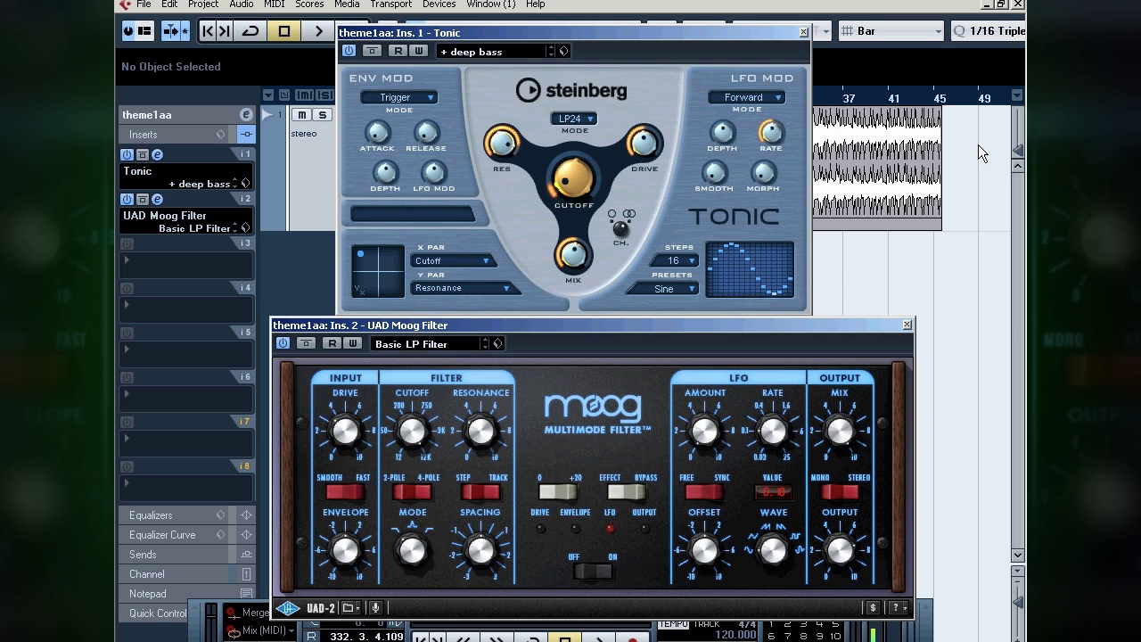
# Close the Moog filter's window, switch that insert off, and move the Tonic window lower over the empty arrangement area
pyautogui.click(906, 325)
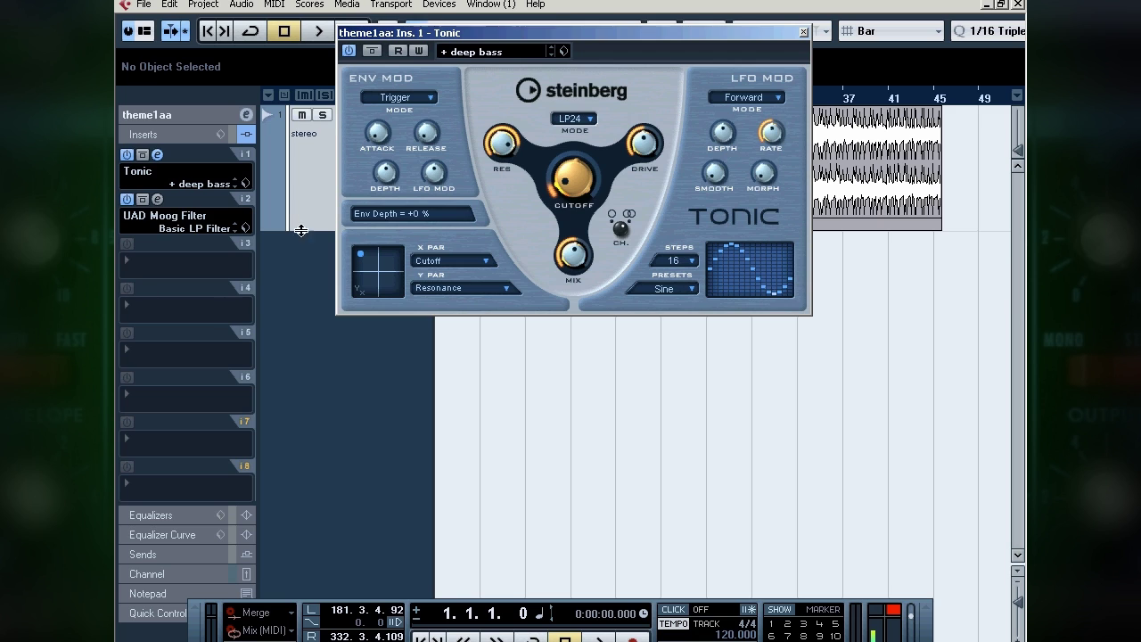
pyautogui.click(129, 203)
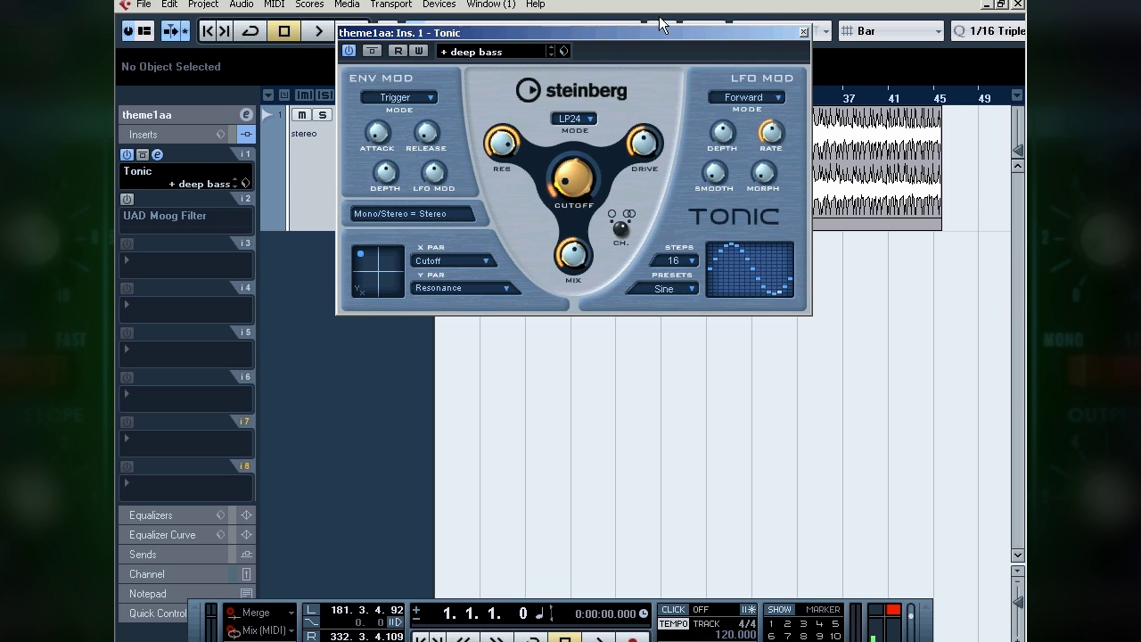
pyautogui.moveTo(659, 30); pyautogui.dragTo(703, 215)
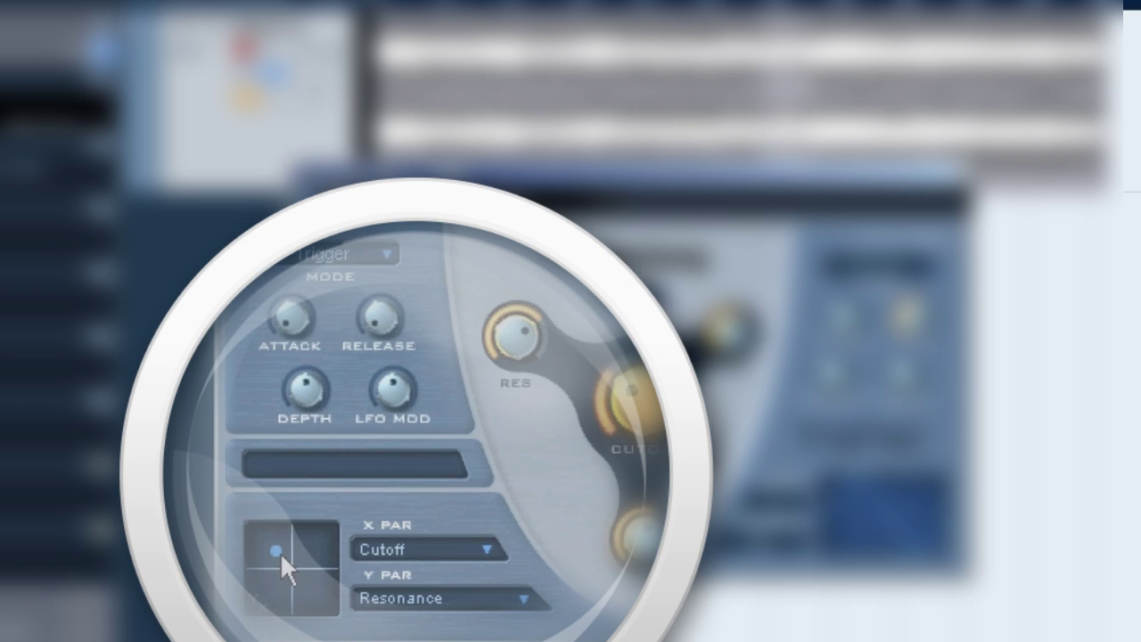
# Lower Tonic's cutoff and resonance together with the XY pad and choose LP24 as the filter mode
pyautogui.moveTo(280, 552); pyautogui.dragTo(266, 588)
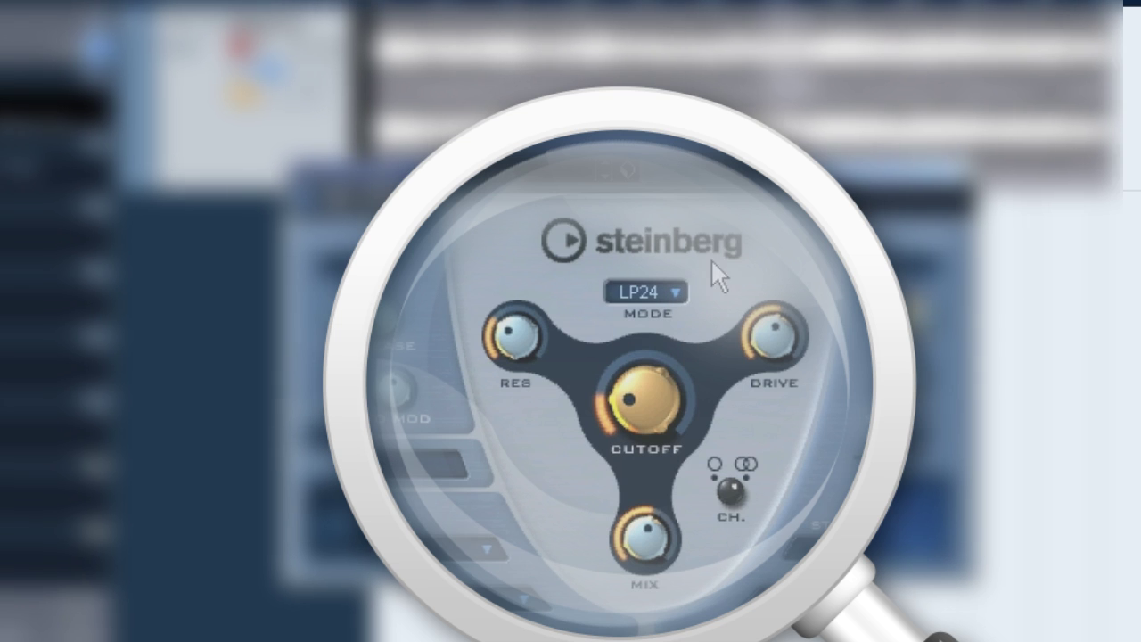
pyautogui.click(678, 291)
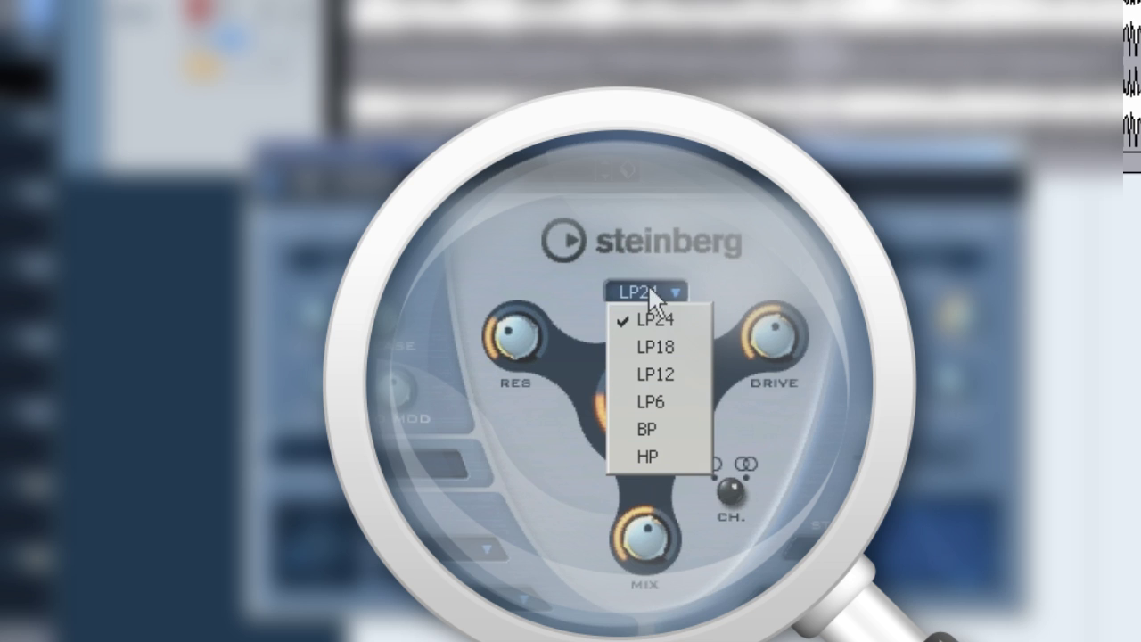
pyautogui.click(672, 319)
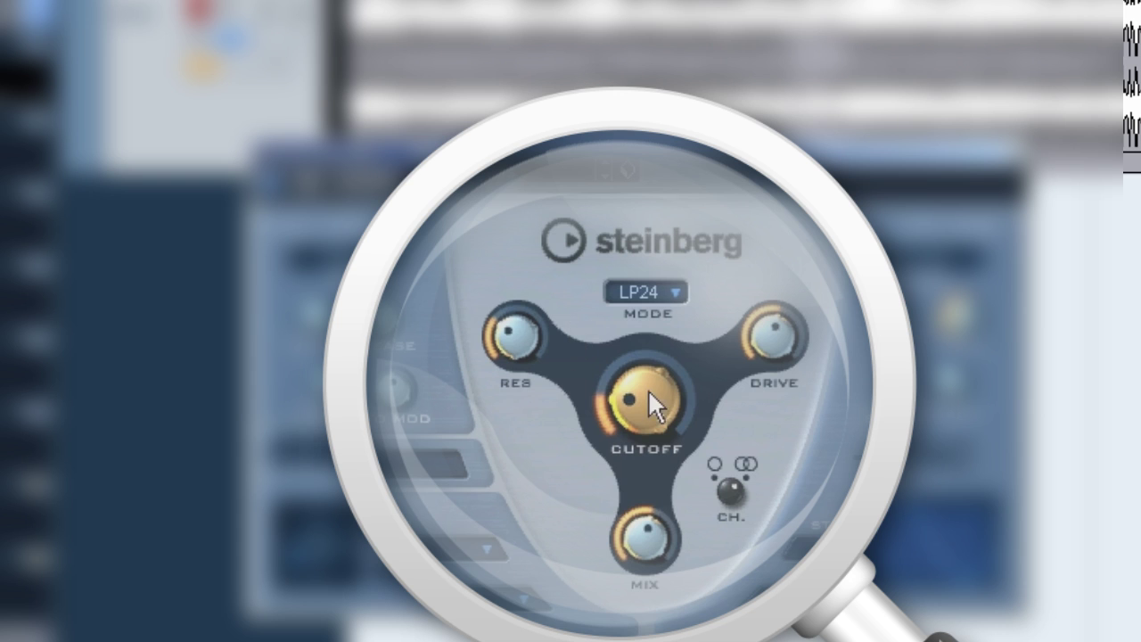
# Raise Tonic's cutoff frequency gradually from its low setting to beyond 1.1 kHz
pyautogui.moveTo(579, 418); pyautogui.dragTo(493, 217)
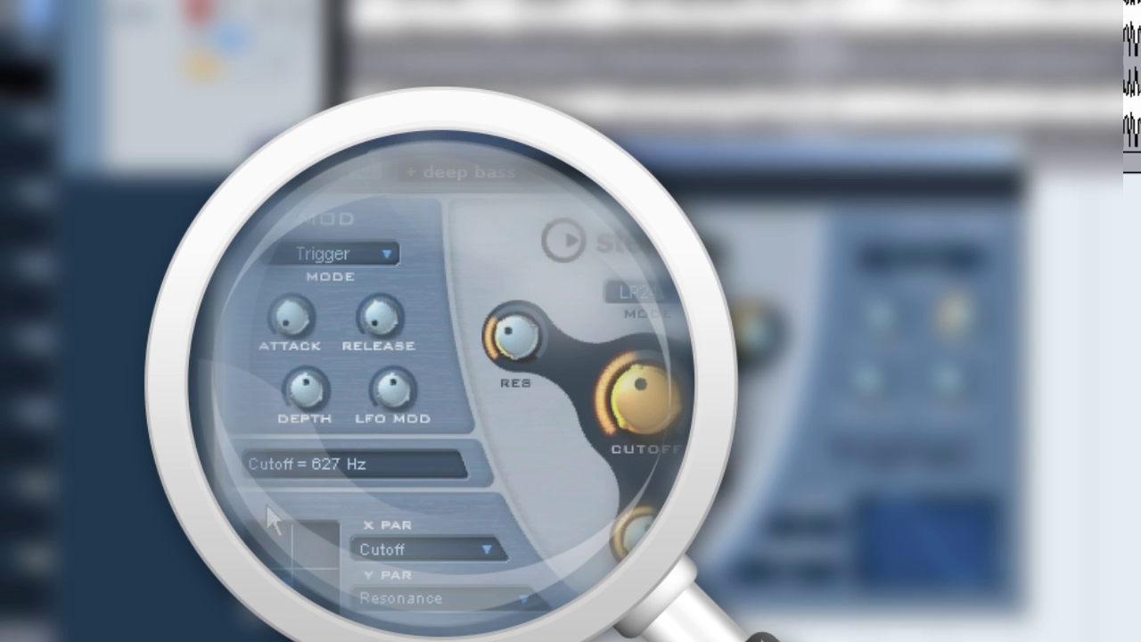
pyautogui.moveTo(320, 408)
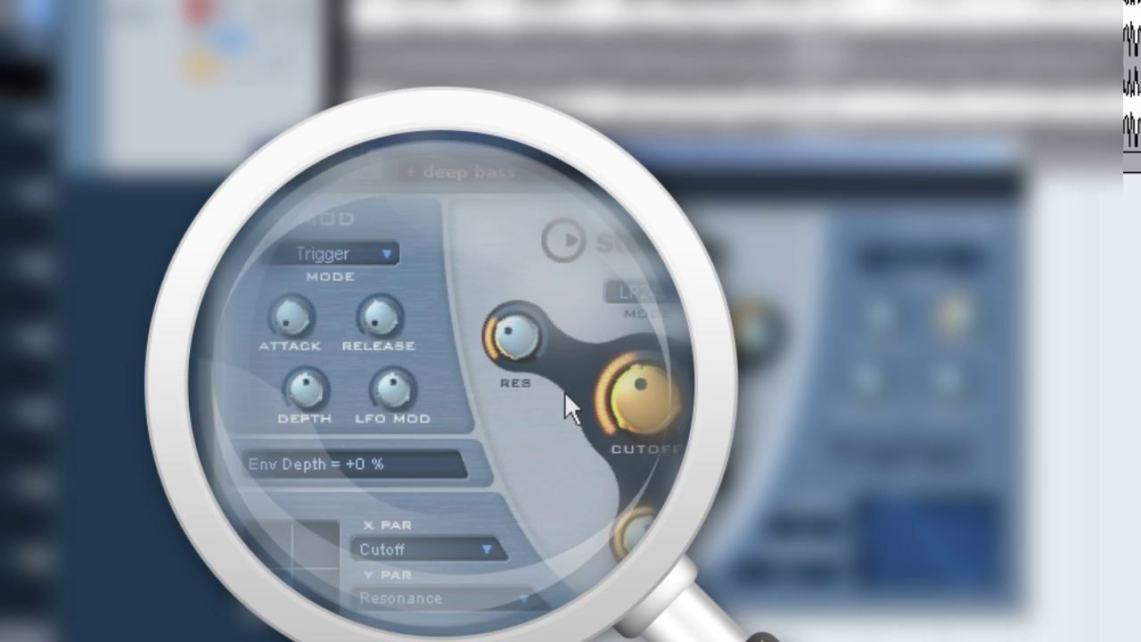
pyautogui.moveTo(638, 379); pyautogui.dragTo(650, 355)
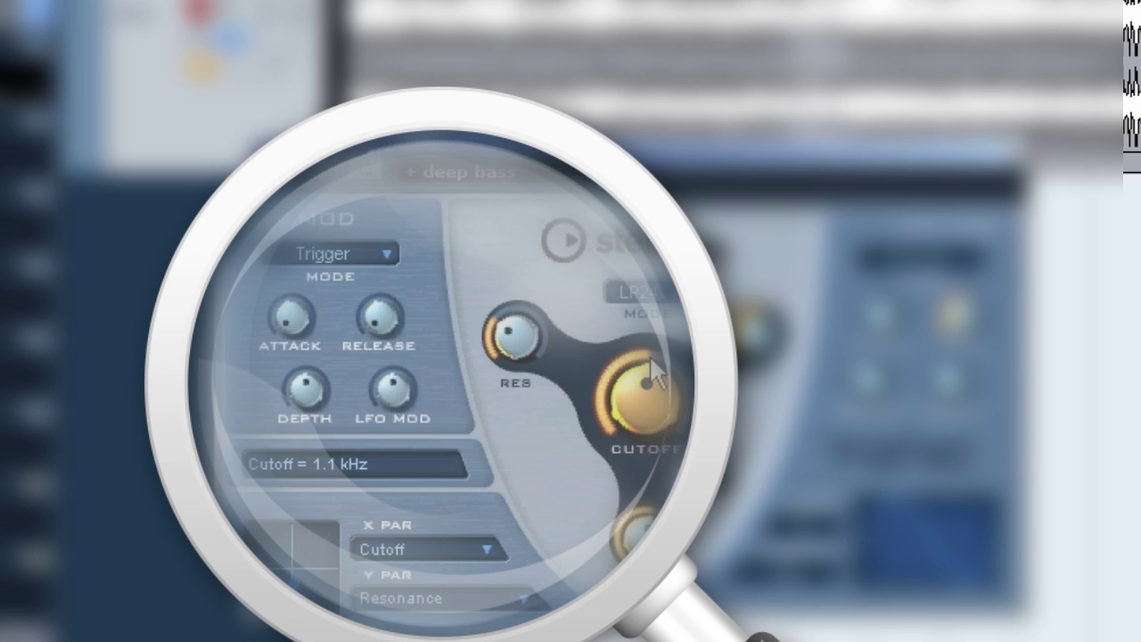
pyautogui.moveTo(650, 355); pyautogui.dragTo(659, 329)
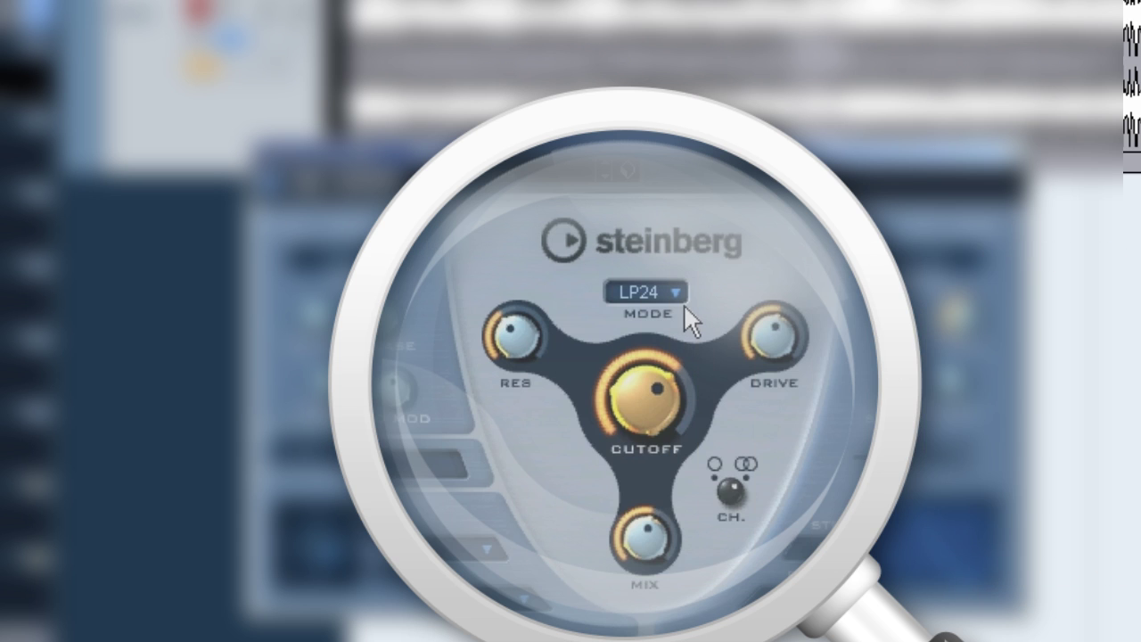
# Turn Tonic's Drive down to minimum and, after trying dry and half-wet settings, set Mix to maximum
pyautogui.moveTo(785, 338); pyautogui.dragTo(746, 350)
pyautogui.moveTo(791, 321); pyautogui.dragTo(791, 375)
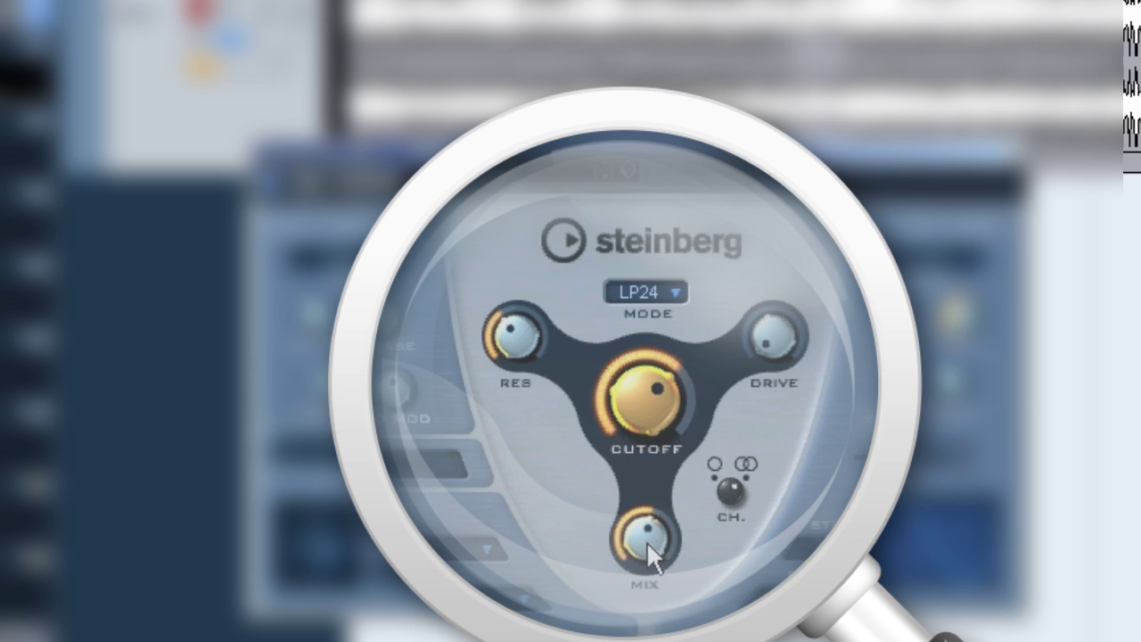
pyautogui.moveTo(651, 576); pyautogui.dragTo(654, 637)
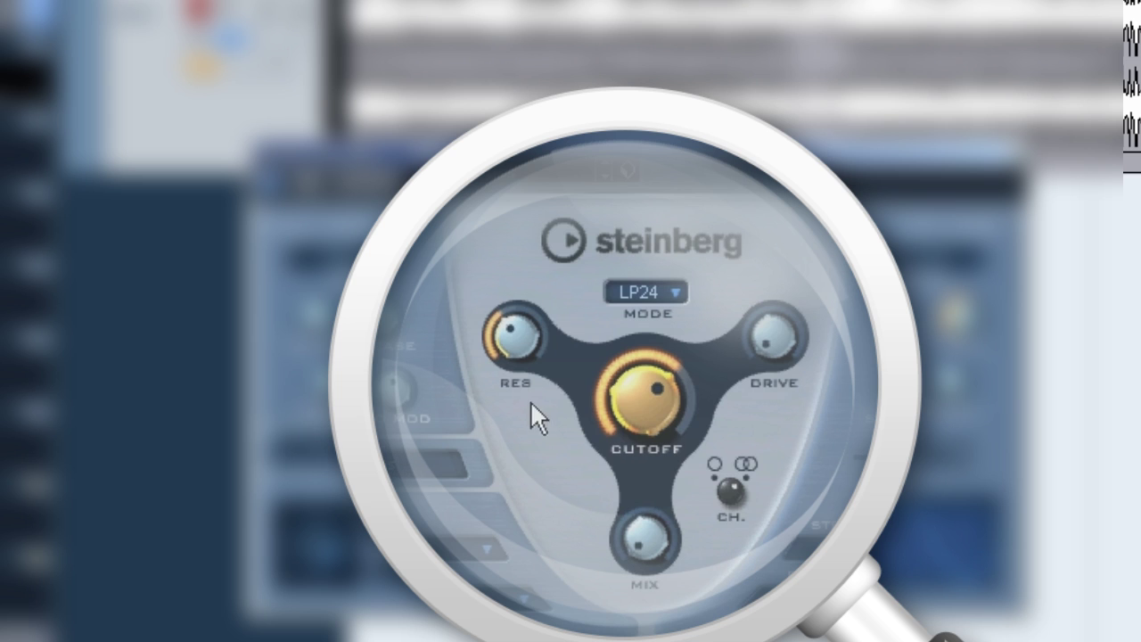
pyautogui.moveTo(649, 517); pyautogui.dragTo(649, 446)
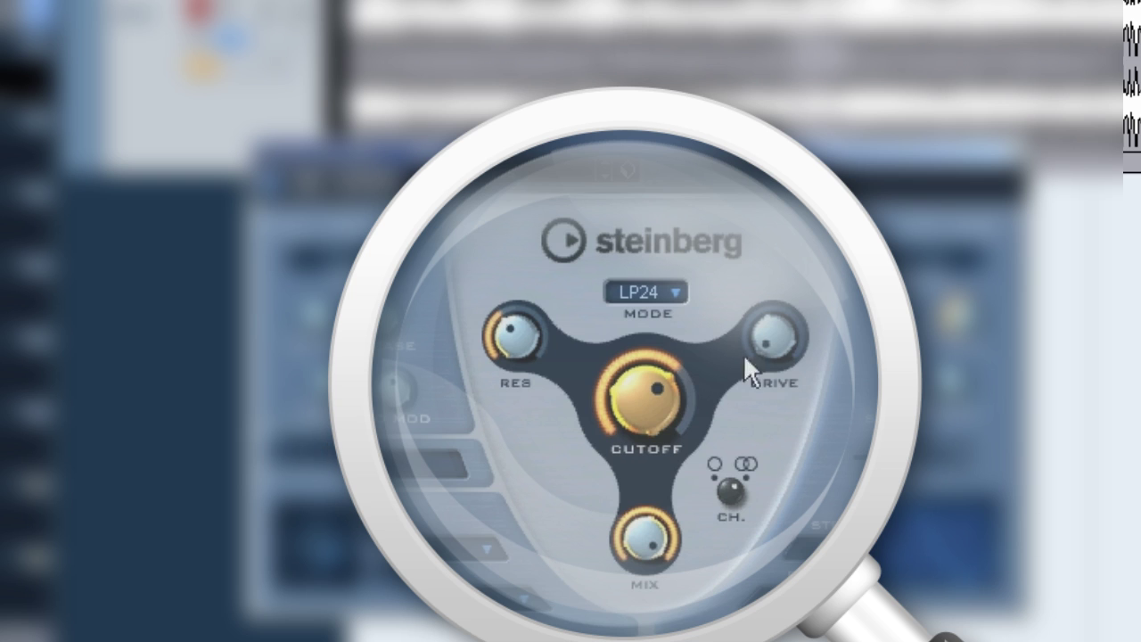
pyautogui.moveTo(653, 540); pyautogui.dragTo(644, 593)
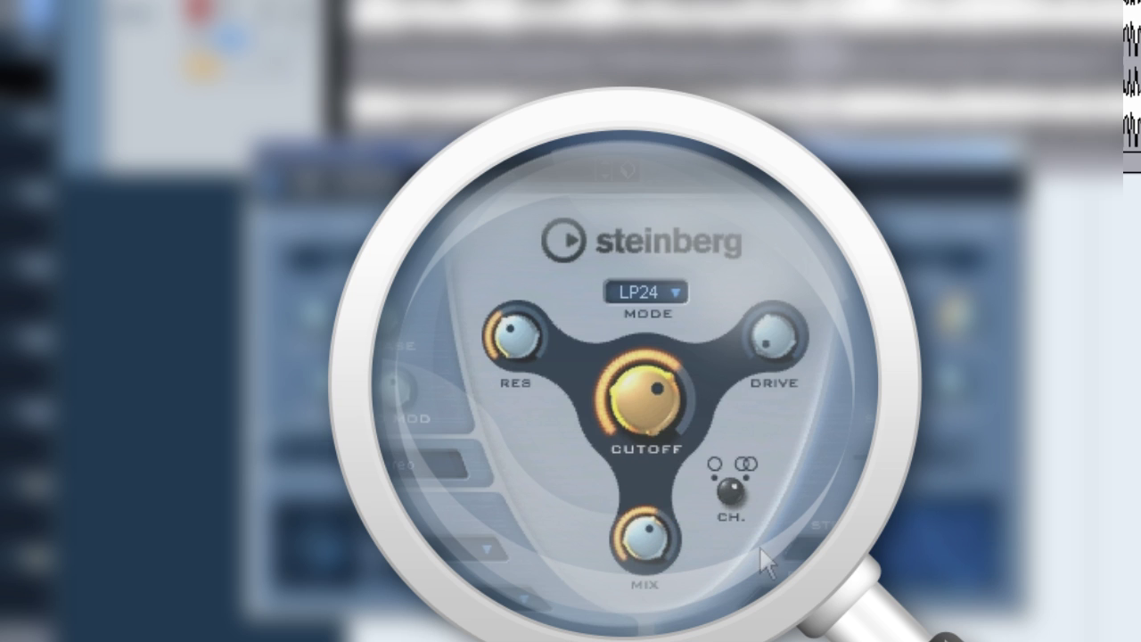
pyautogui.moveTo(640, 525); pyautogui.dragTo(638, 323)
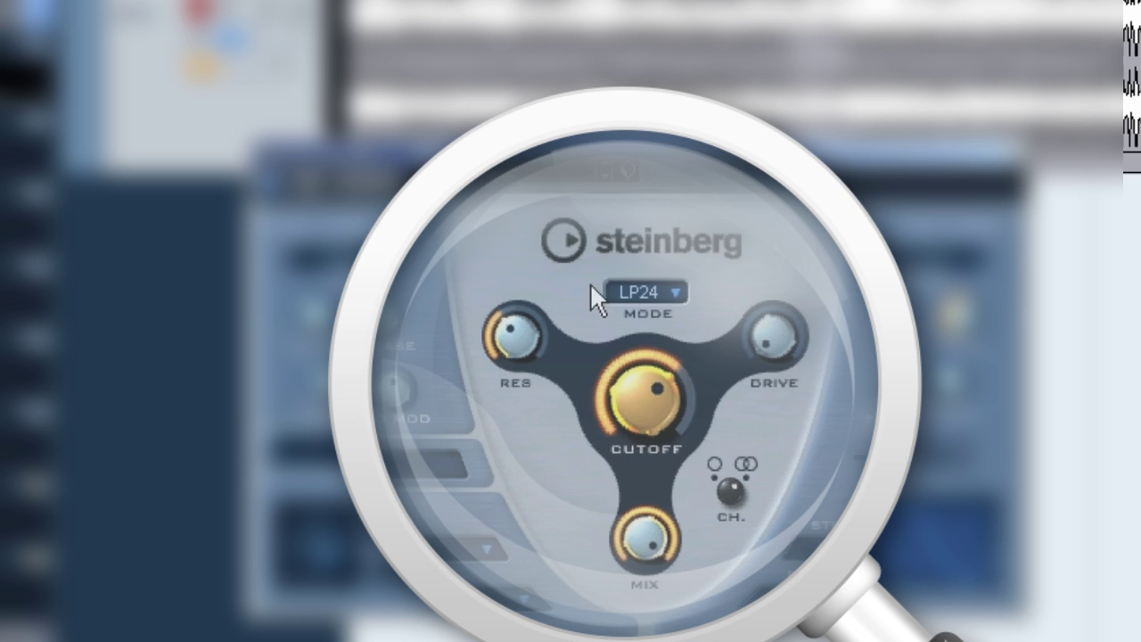
# Sweep the LP24 filter's cutoff up and down, taking it as low as 94 Hz
pyautogui.moveTo(673, 385); pyautogui.dragTo(575, 574)
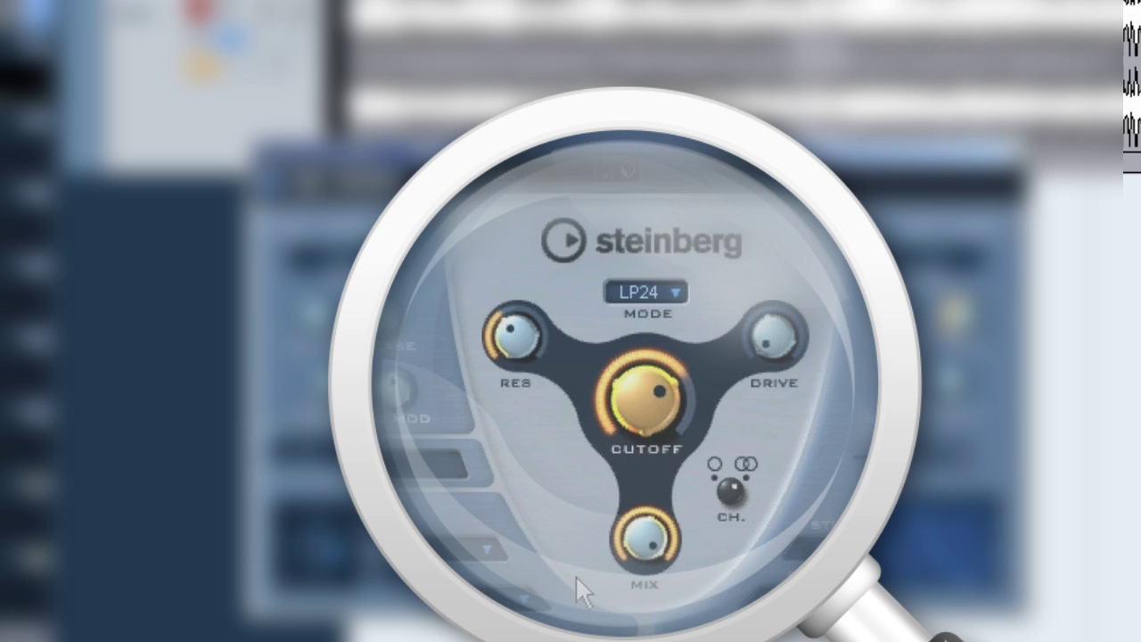
pyautogui.moveTo(656, 376); pyautogui.dragTo(641, 588)
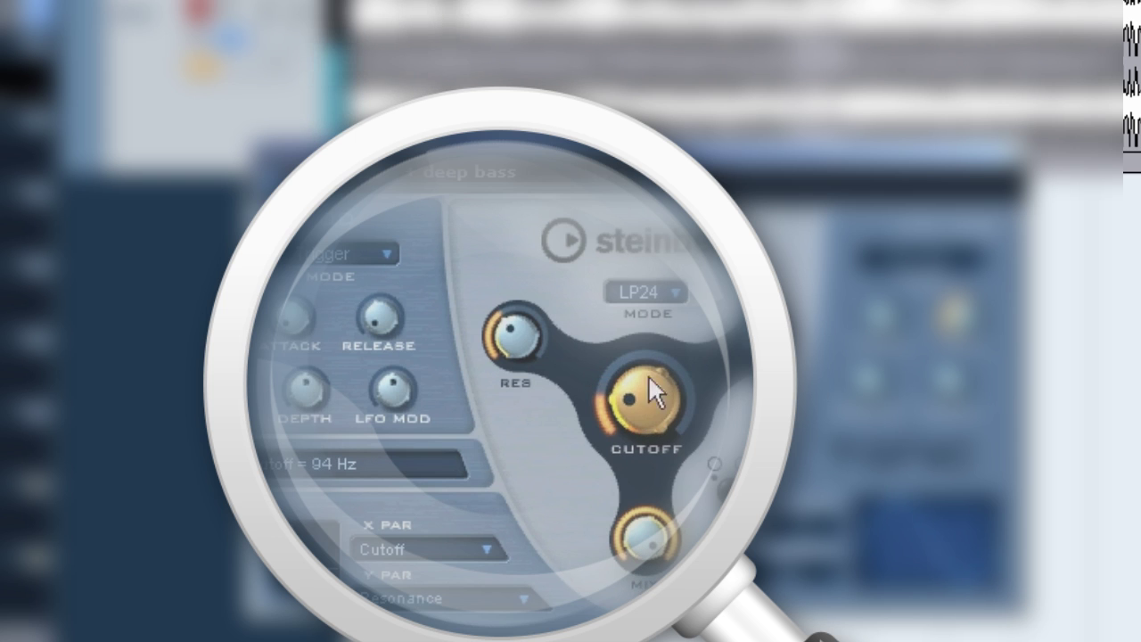
pyautogui.moveTo(642, 388); pyautogui.dragTo(600, 326)
pyautogui.moveTo(638, 424); pyautogui.dragTo(506, 448)
# Raise the resonance well above its low setting and sweep the cutoff between 3.2 kHz and 55 Hz, ending at 90 Hz
pyautogui.moveTo(505, 361); pyautogui.dragTo(517, 148)
pyautogui.moveTo(611, 407)
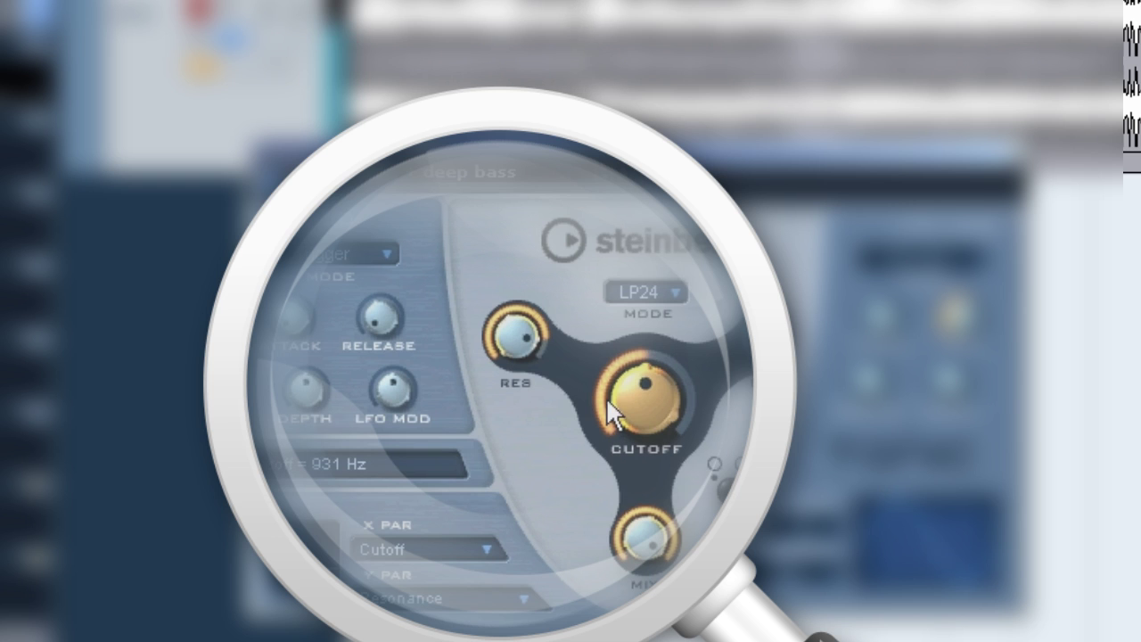
pyautogui.moveTo(640, 419); pyautogui.dragTo(675, 407)
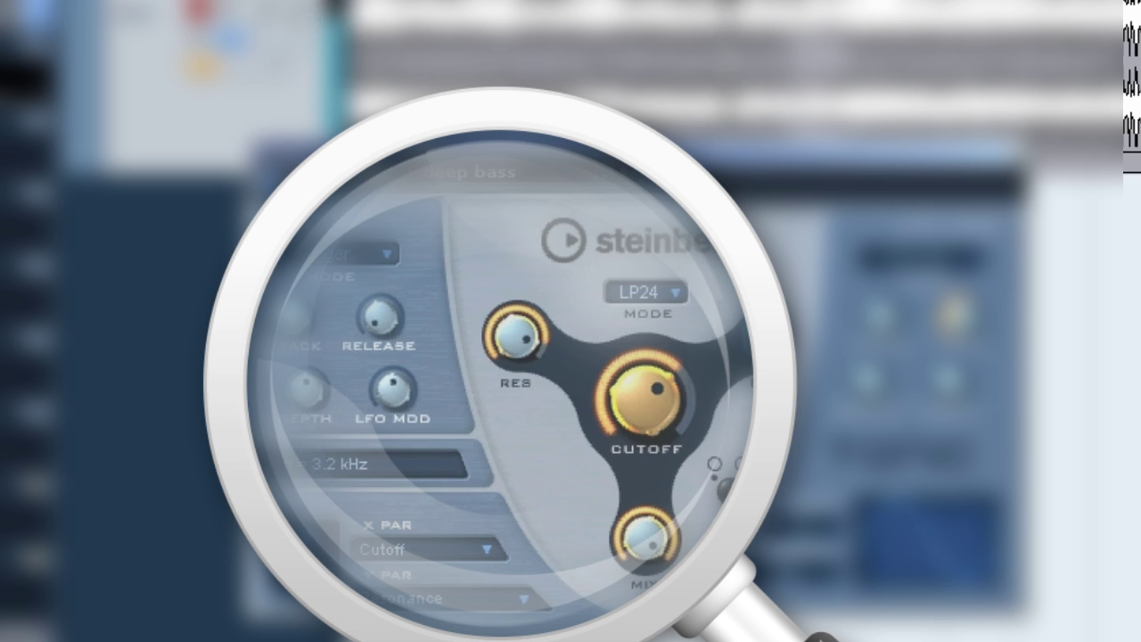
pyautogui.moveTo(657, 408); pyautogui.dragTo(672, 428)
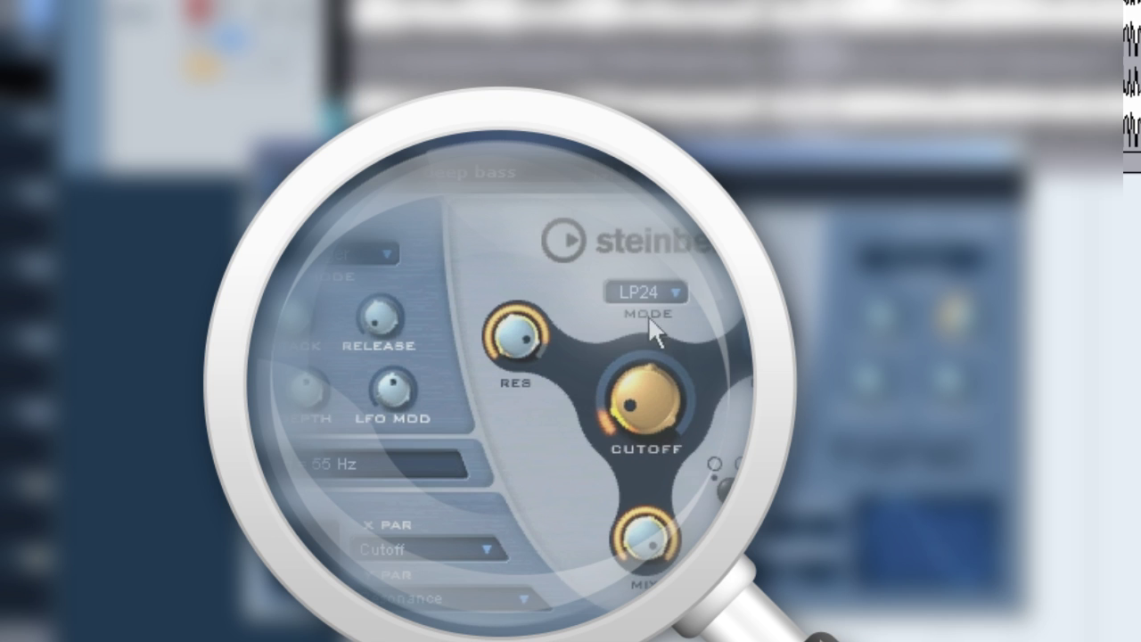
pyautogui.click(510, 319)
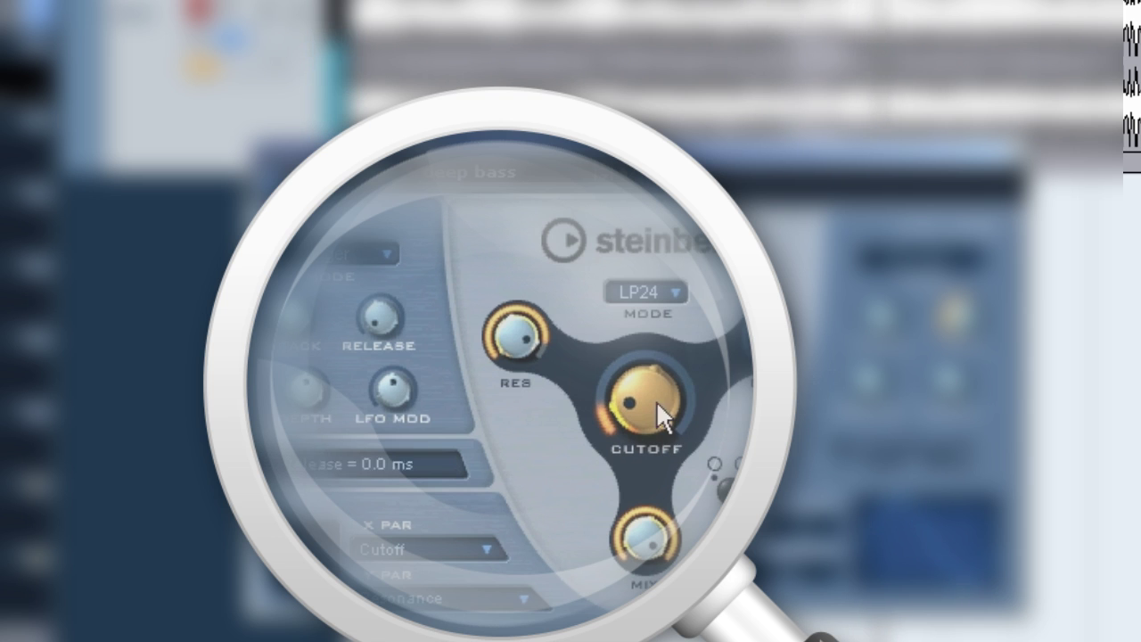
pyautogui.moveTo(627, 415); pyautogui.dragTo(630, 399)
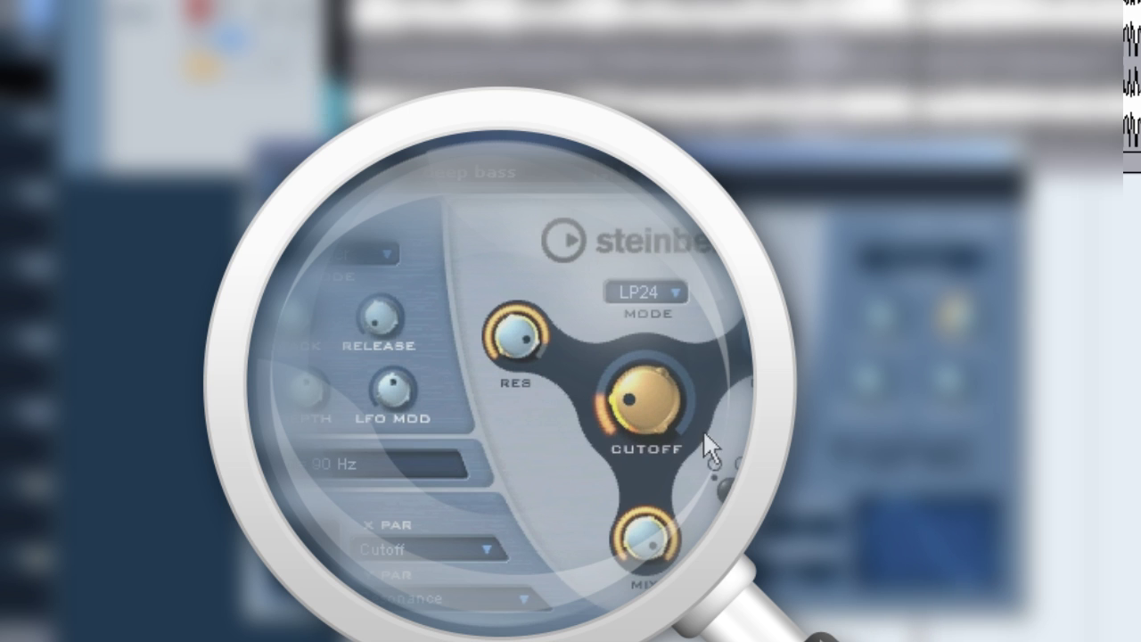
# Reduce Tonic's resonance to 58 % and open the low-pass cutoff all the way to maximum
pyautogui.moveTo(511, 331); pyautogui.dragTo(505, 442)
pyautogui.moveTo(601, 417); pyautogui.dragTo(667, 265)
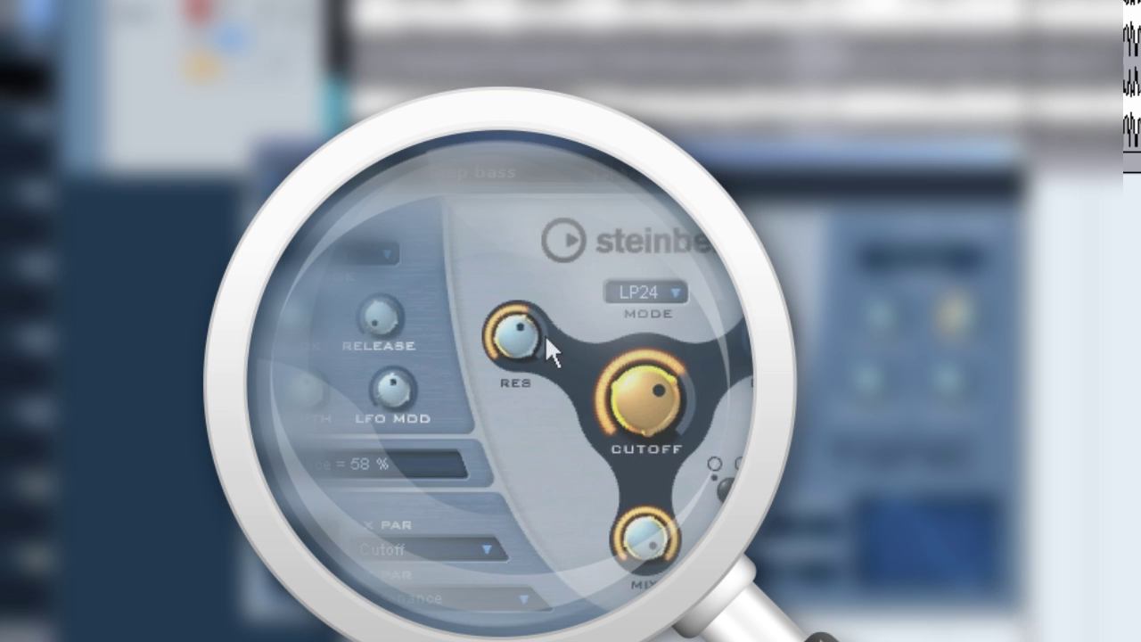
pyautogui.moveTo(669, 376); pyautogui.dragTo(630, 267)
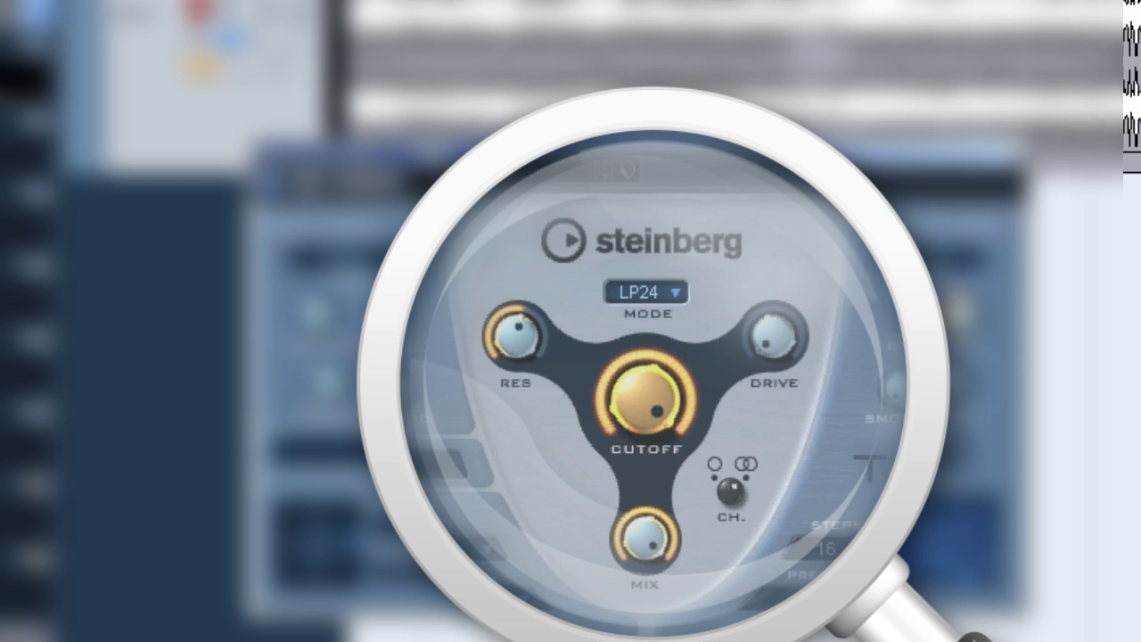
# Switch Tonic's filter mode to HP and sweep the cutoff down to minimum and back up to about mid-range
pyautogui.click(639, 292)
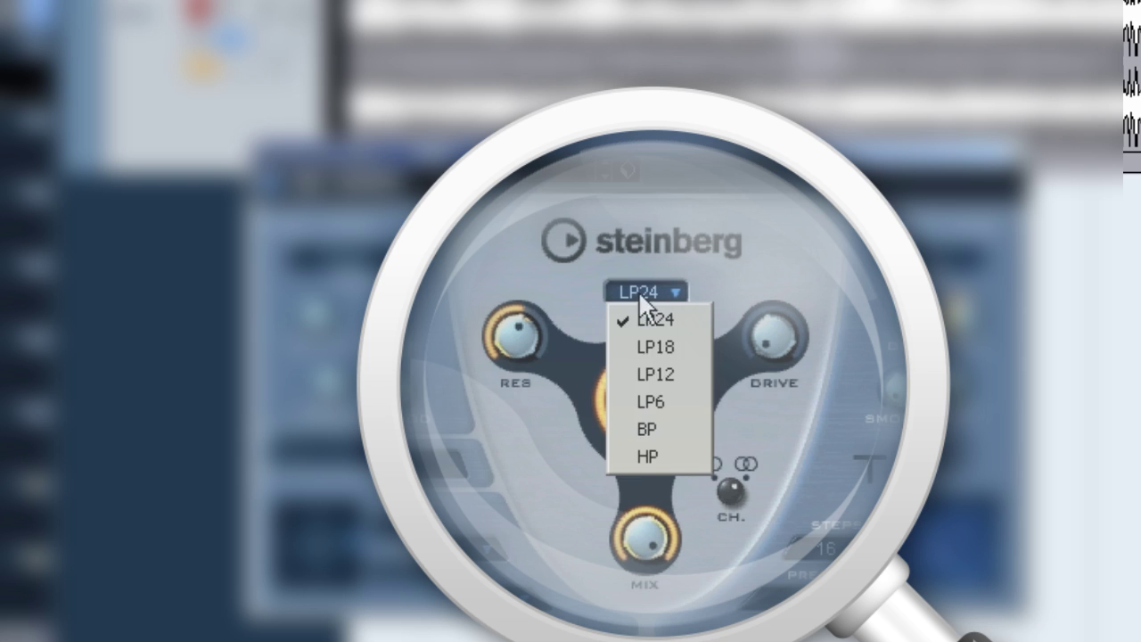
pyautogui.click(670, 457)
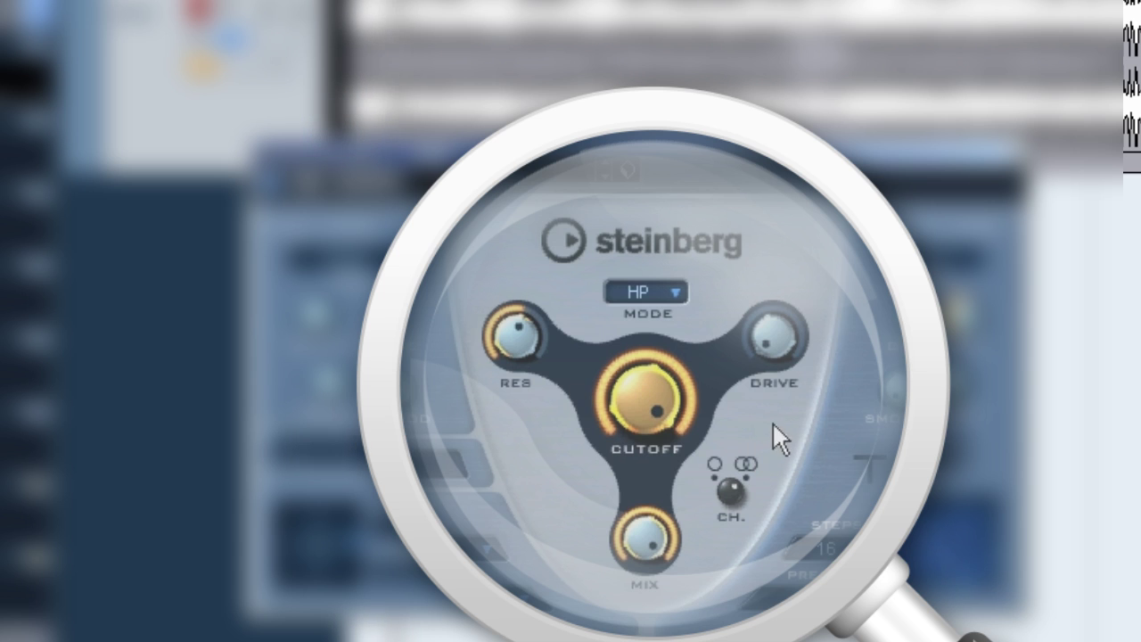
pyautogui.moveTo(662, 387); pyautogui.dragTo(642, 640)
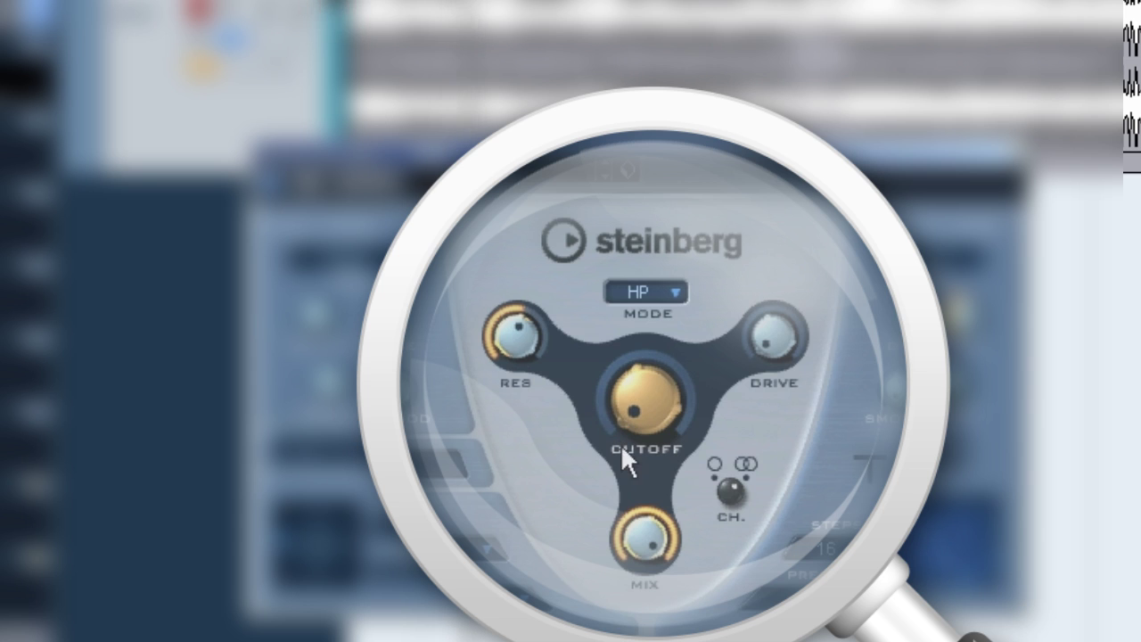
pyautogui.moveTo(635, 423); pyautogui.dragTo(636, 191)
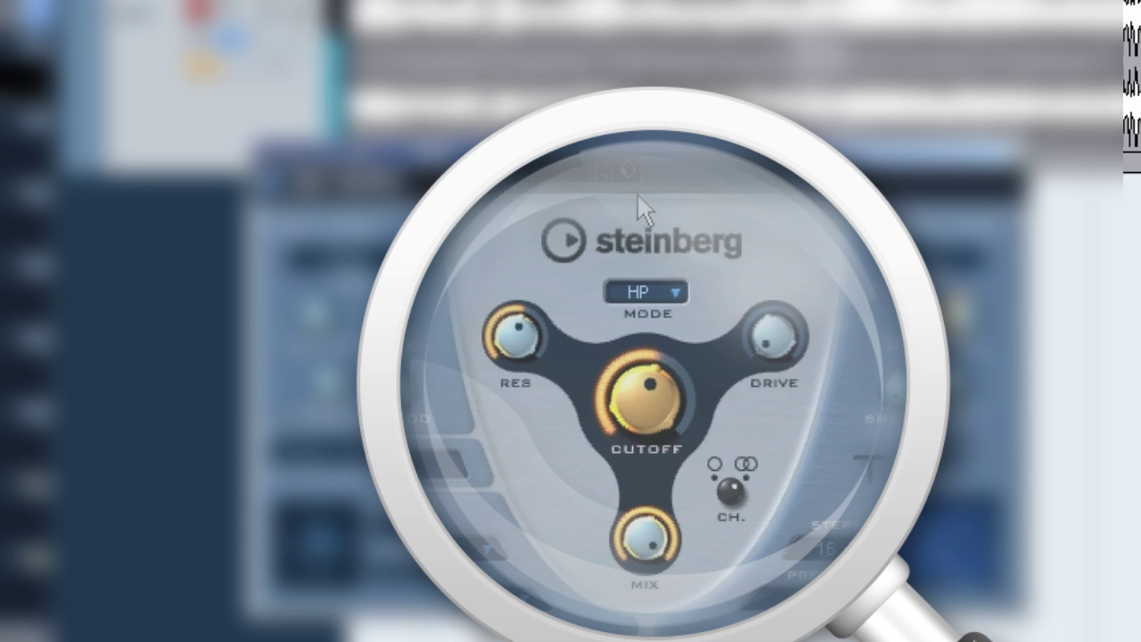
# Sweep Tonic's high-pass cutoff above mid-range and back down, reducing the mix to a little above half
pyautogui.scroll(2, 638, 385)
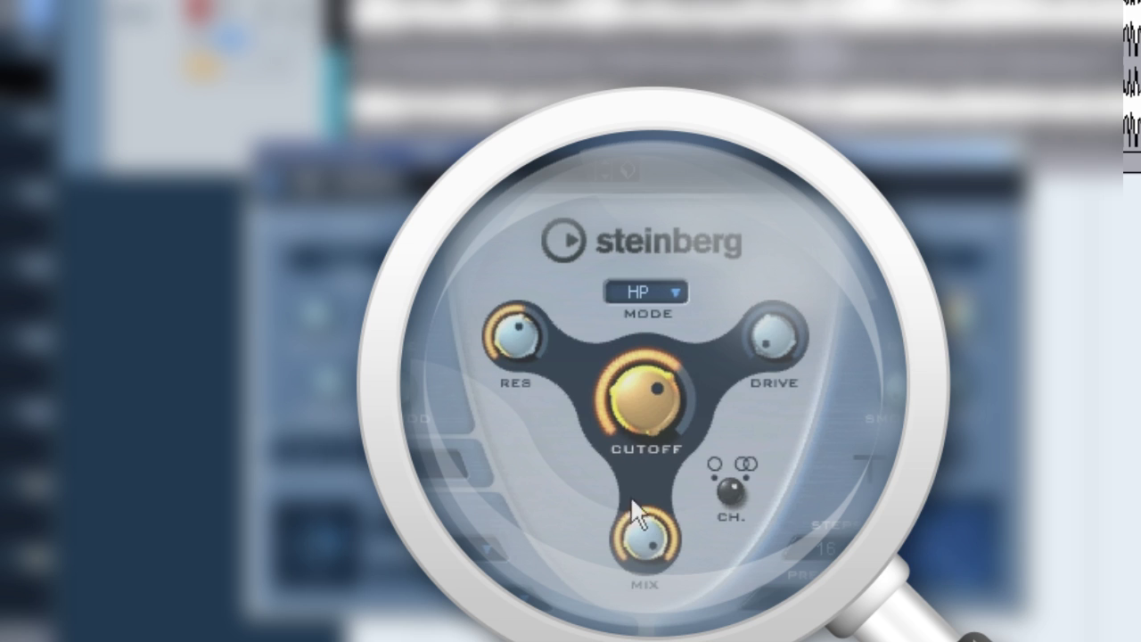
pyautogui.moveTo(679, 544); pyautogui.dragTo(645, 560)
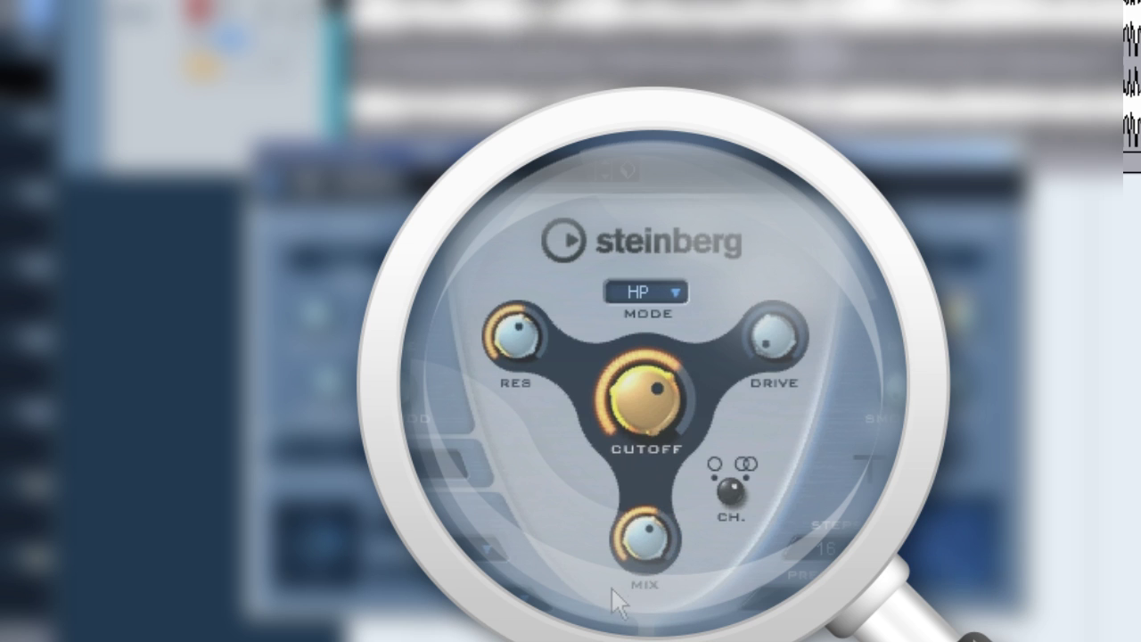
pyautogui.moveTo(658, 410); pyautogui.dragTo(638, 495)
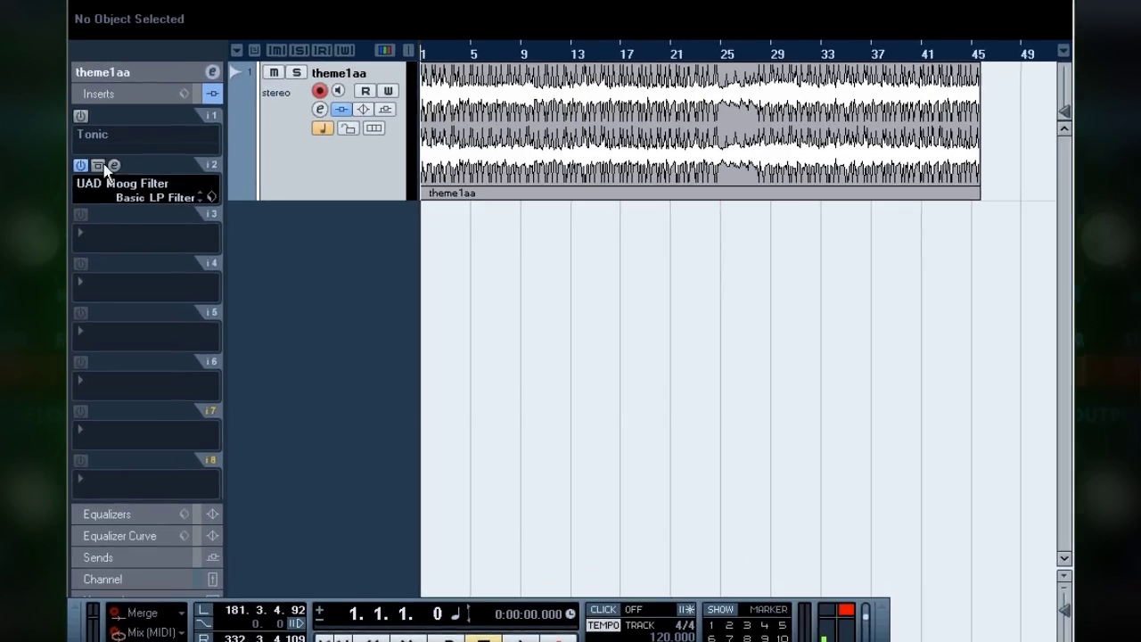
# Open the UAD Moog Filter on insert 2 of theme1aa and adjust its resonance while playing the track
pyautogui.click(196, 219)
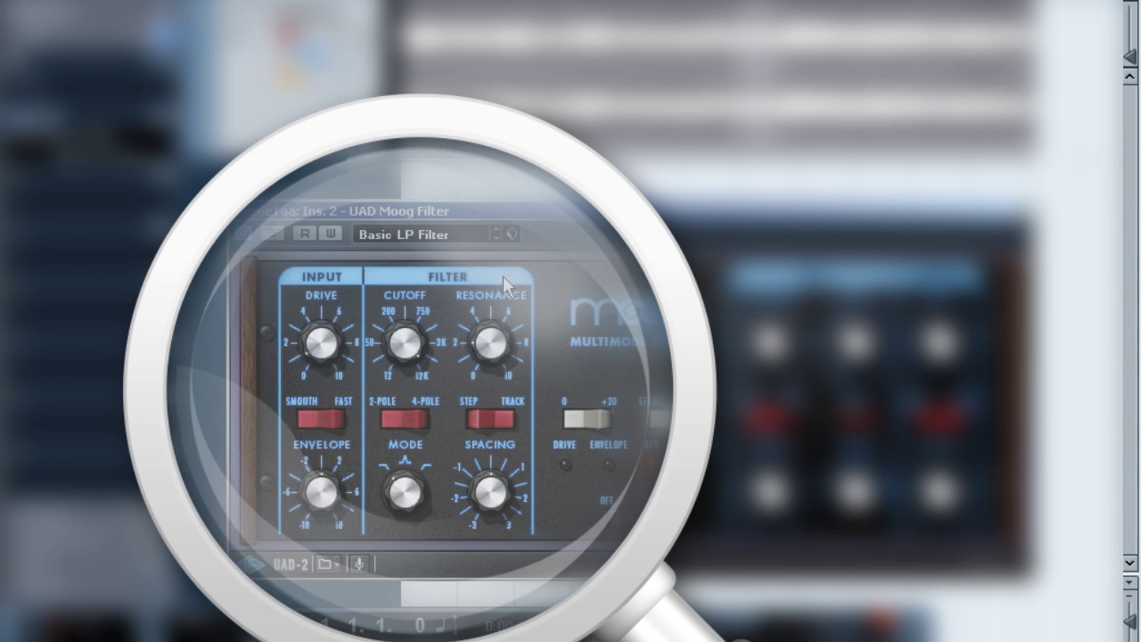
pyautogui.moveTo(496, 339); pyautogui.dragTo(497, 337)
pyautogui.press('space')
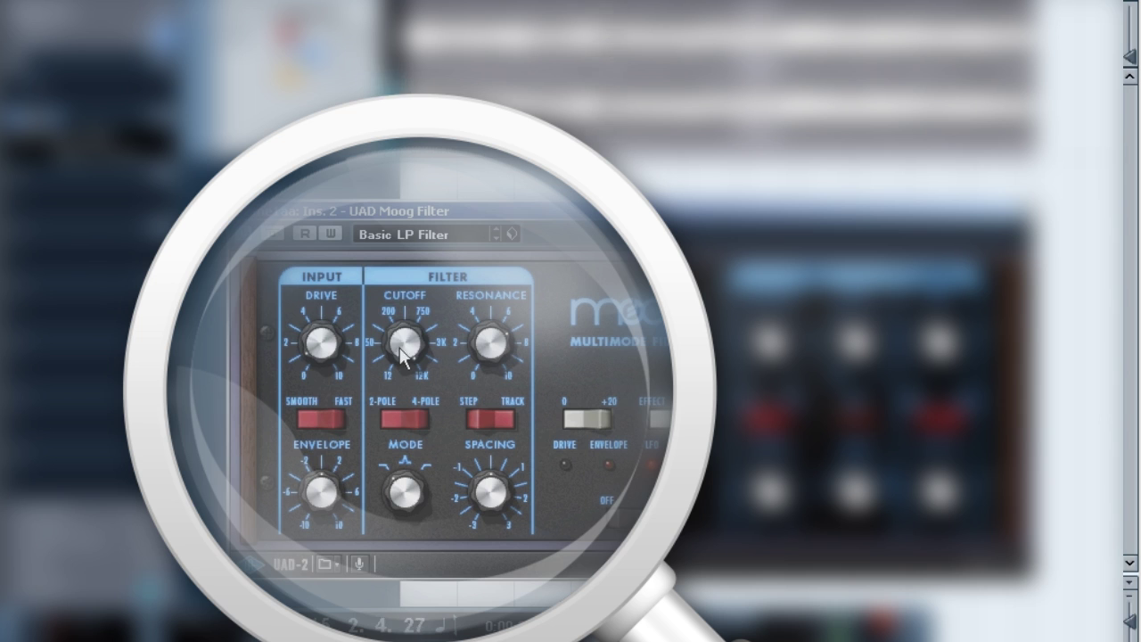
pyautogui.moveTo(488, 339); pyautogui.dragTo(477, 424)
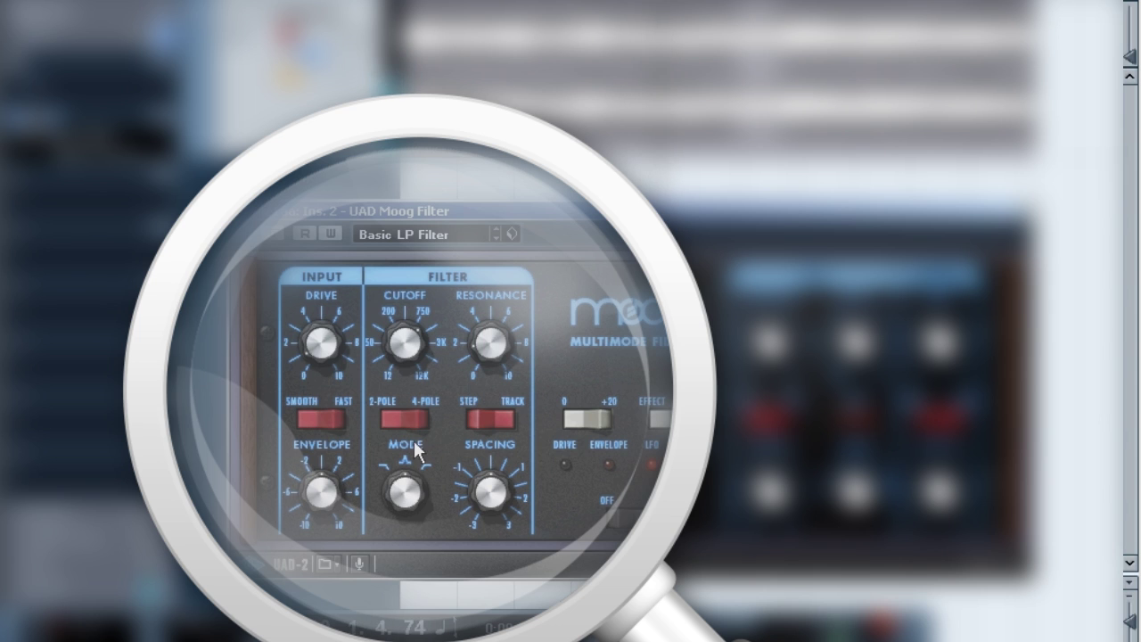
# Sweep the Moog Filter's cutoff down and up and raise its resonance, ending with a playback toggle
pyautogui.moveTo(415, 361); pyautogui.dragTo(395, 399)
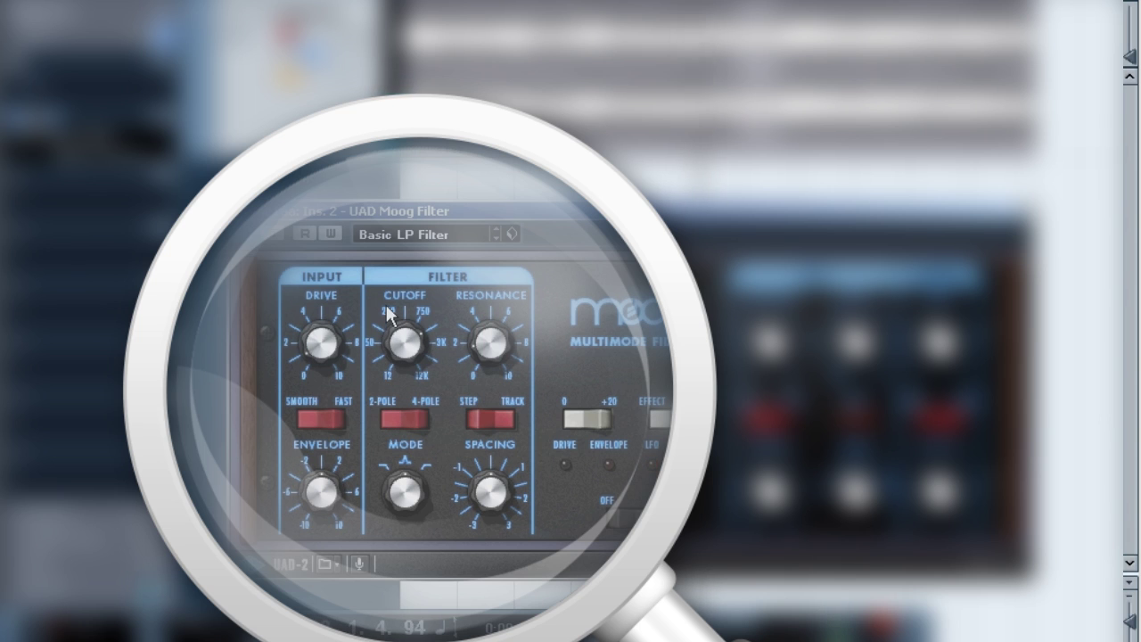
pyautogui.moveTo(388, 312)
pyautogui.mouseDown()
pyautogui.moveTo(406, 268)
pyautogui.moveTo(371, 395)
pyautogui.moveTo(389, 295)
pyautogui.mouseUp()
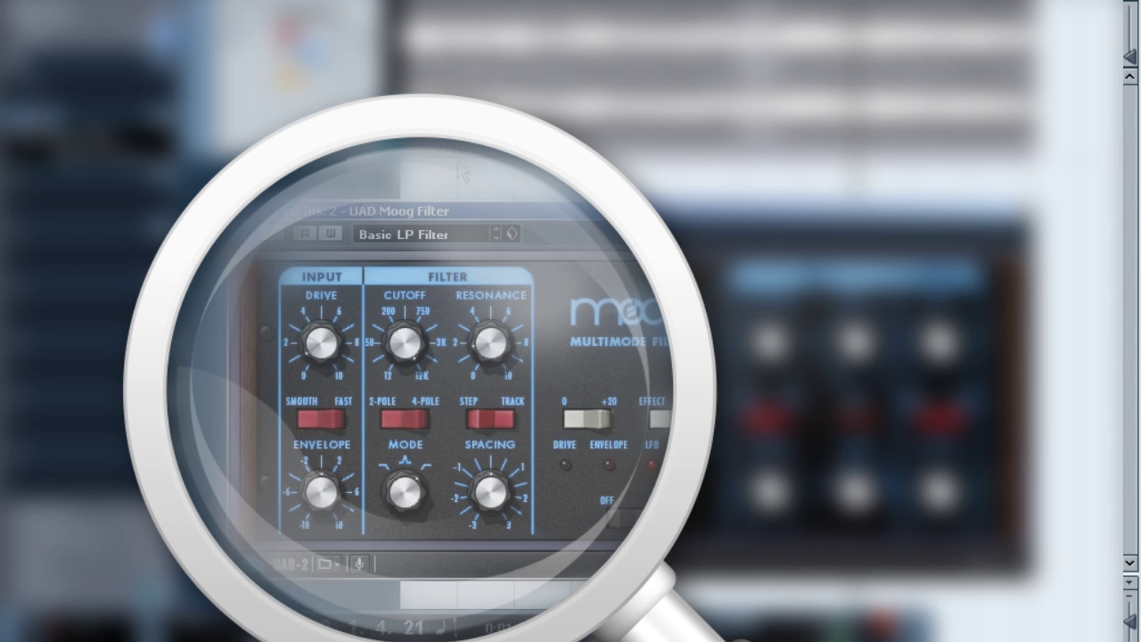
pyautogui.moveTo(496, 354); pyautogui.dragTo(497, 310)
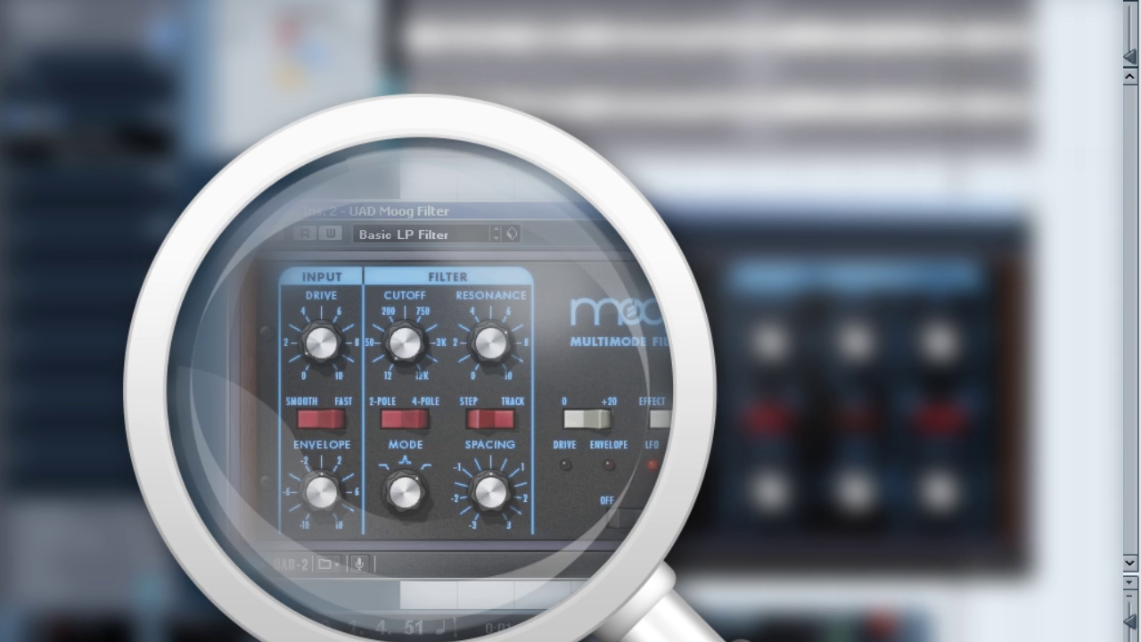
pyautogui.press('space')
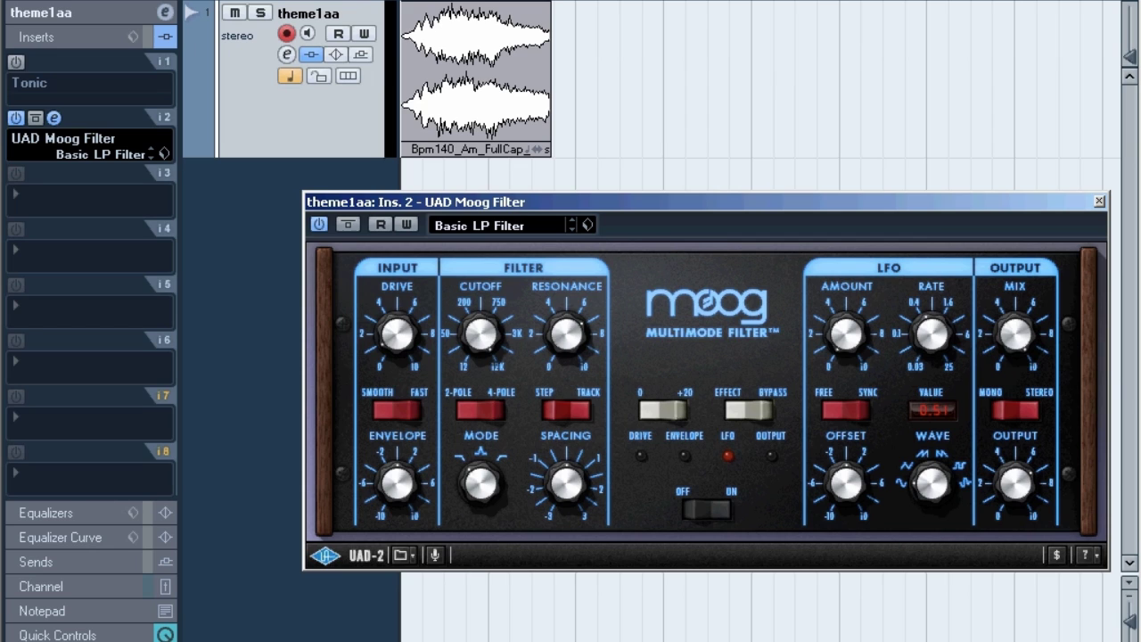
# Audition the Bpm140_Am_FullCap clip with the UAD Moog Filter switched off and again with it switched on
pyautogui.click(323, 223)
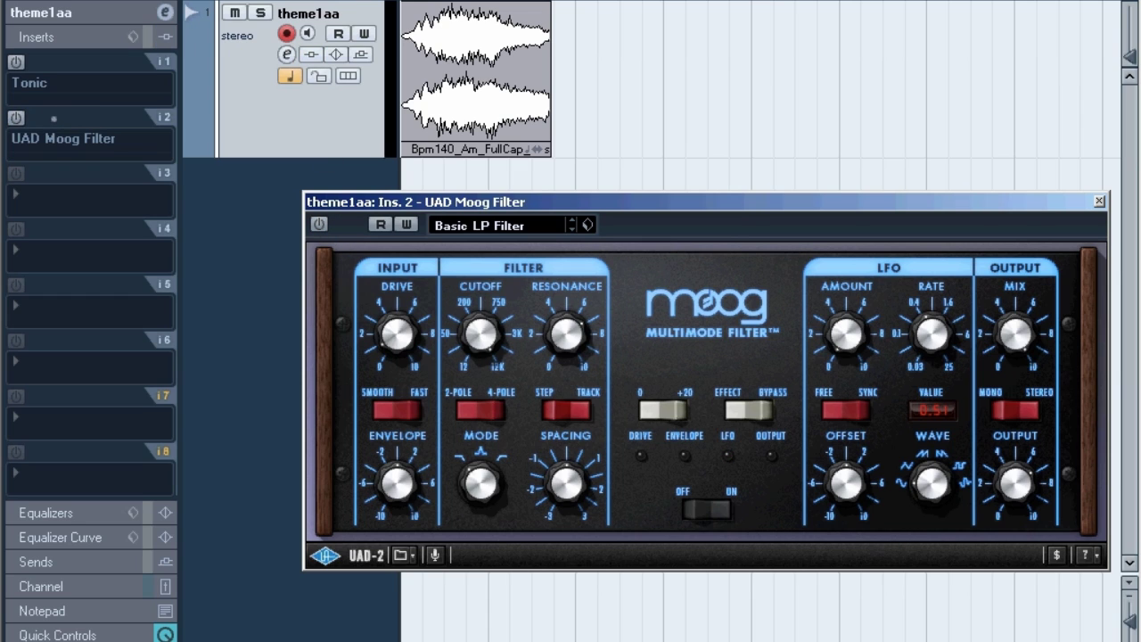
pyautogui.press('space')
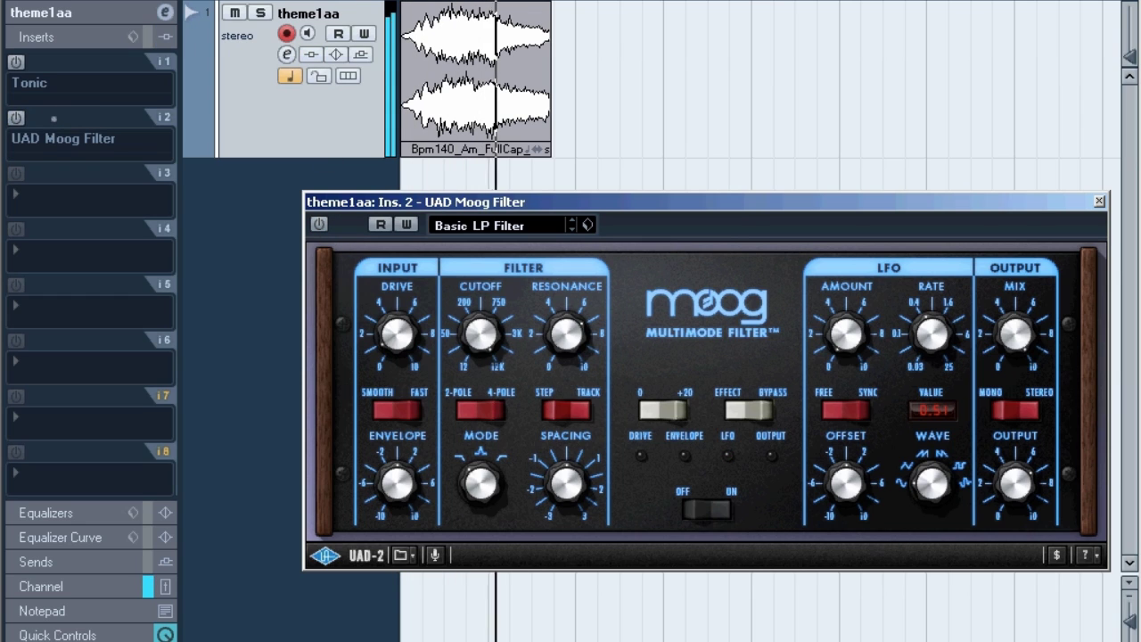
pyautogui.press('space')
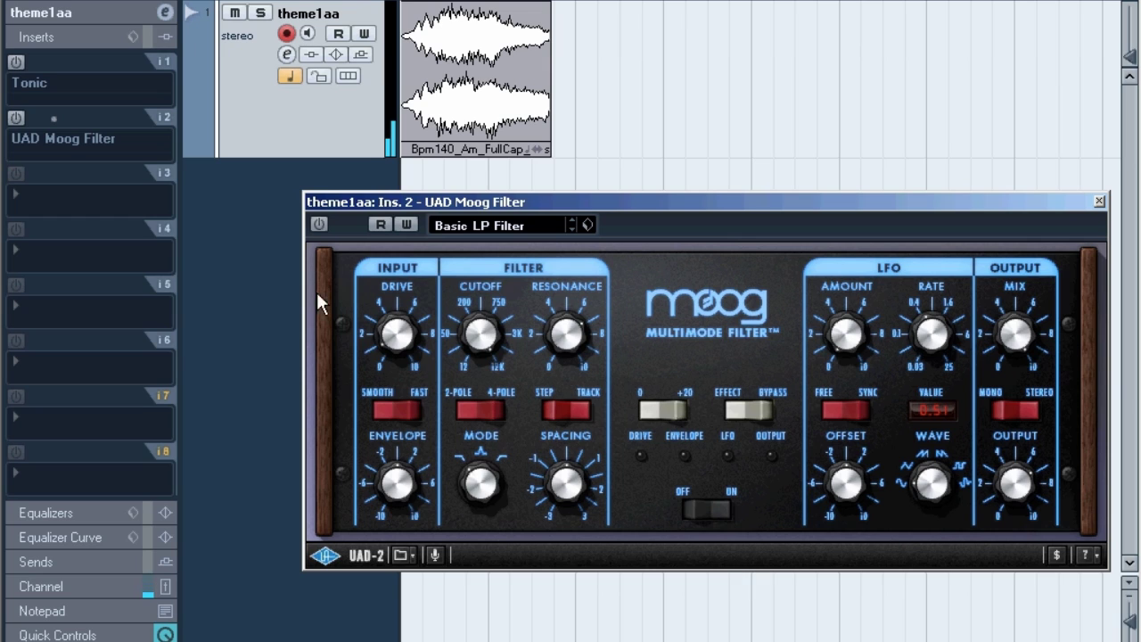
pyautogui.click(319, 225)
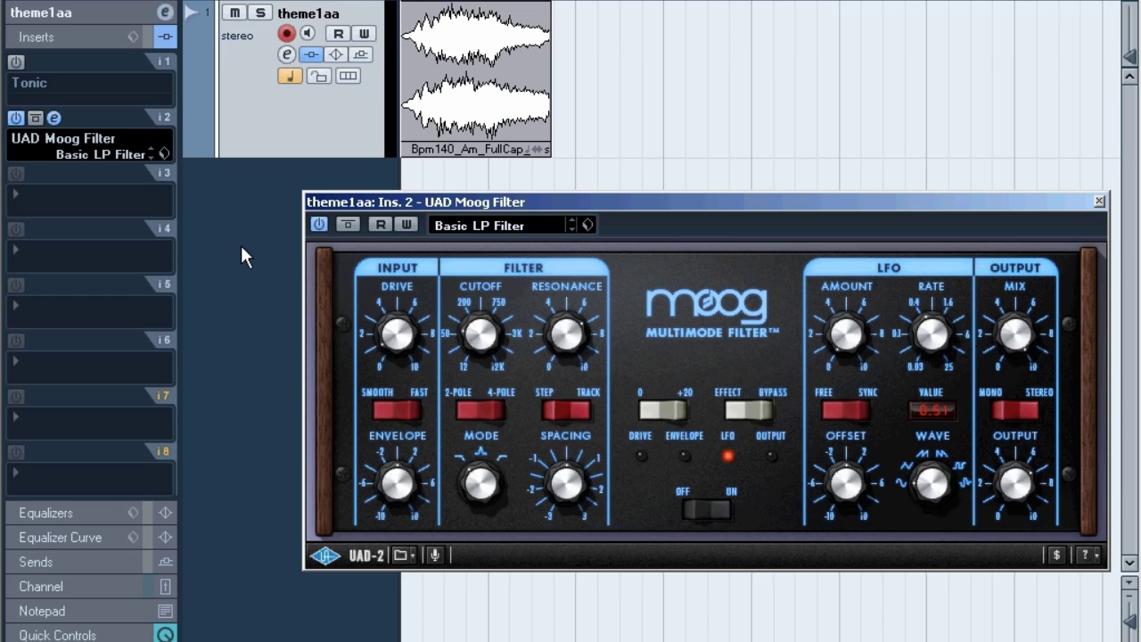
pyautogui.press('space')
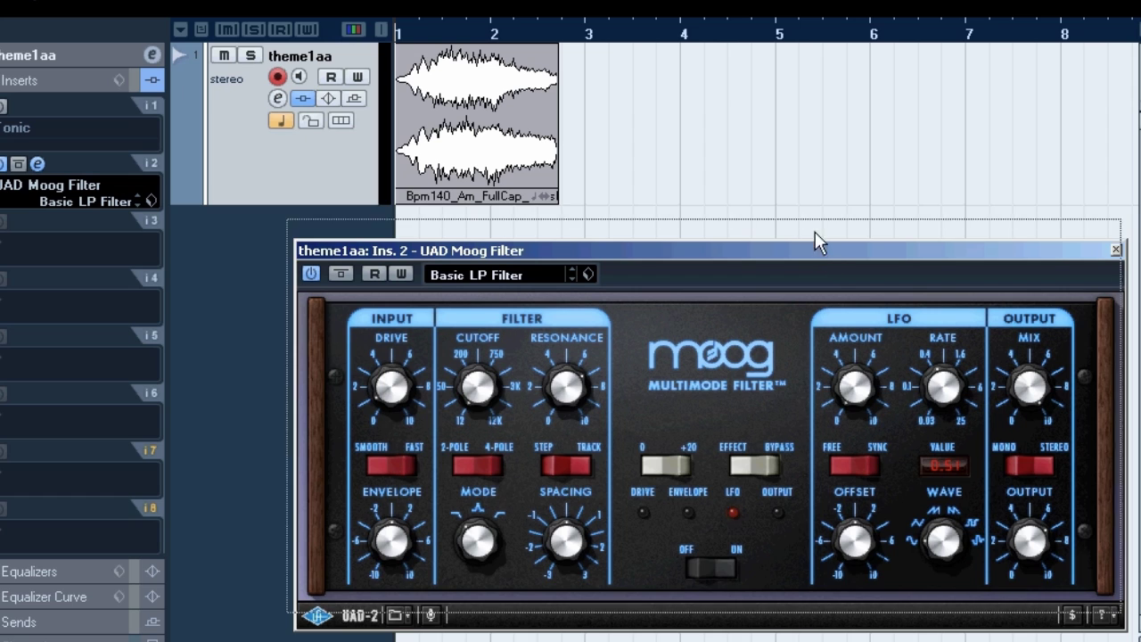
# Move the Moog Filter window higher in the project and turn down its cutoff
pyautogui.moveTo(822, 237); pyautogui.dragTo(804, 190)
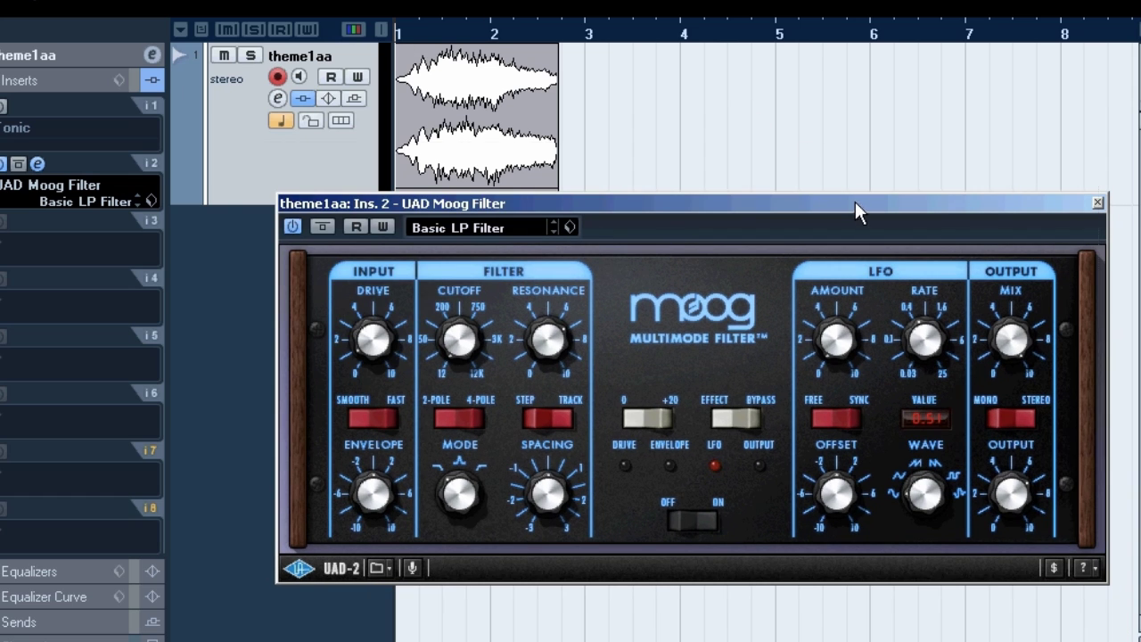
pyautogui.moveTo(855, 204); pyautogui.dragTo(831, 129)
pyautogui.moveTo(439, 277); pyautogui.dragTo(446, 410)
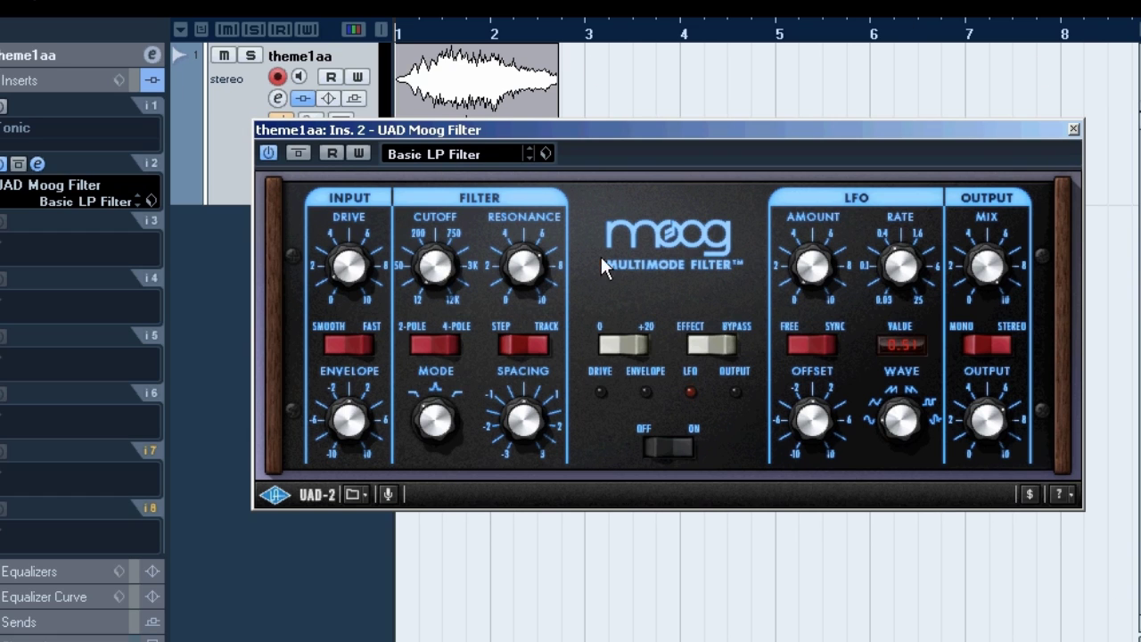
pyautogui.moveTo(763, 128); pyautogui.dragTo(733, 34)
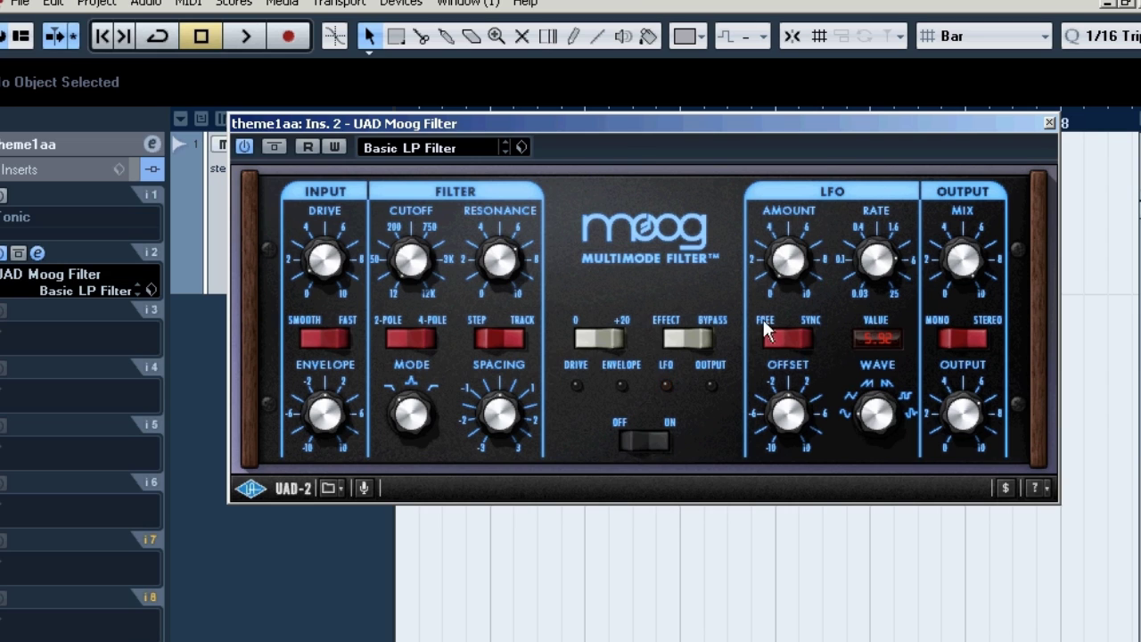
# Sweep the Moog Filter's LFO rate down to 0.40, raise it to 2.87 and audition the clip
pyautogui.moveTo(879, 255); pyautogui.dragTo(863, 350)
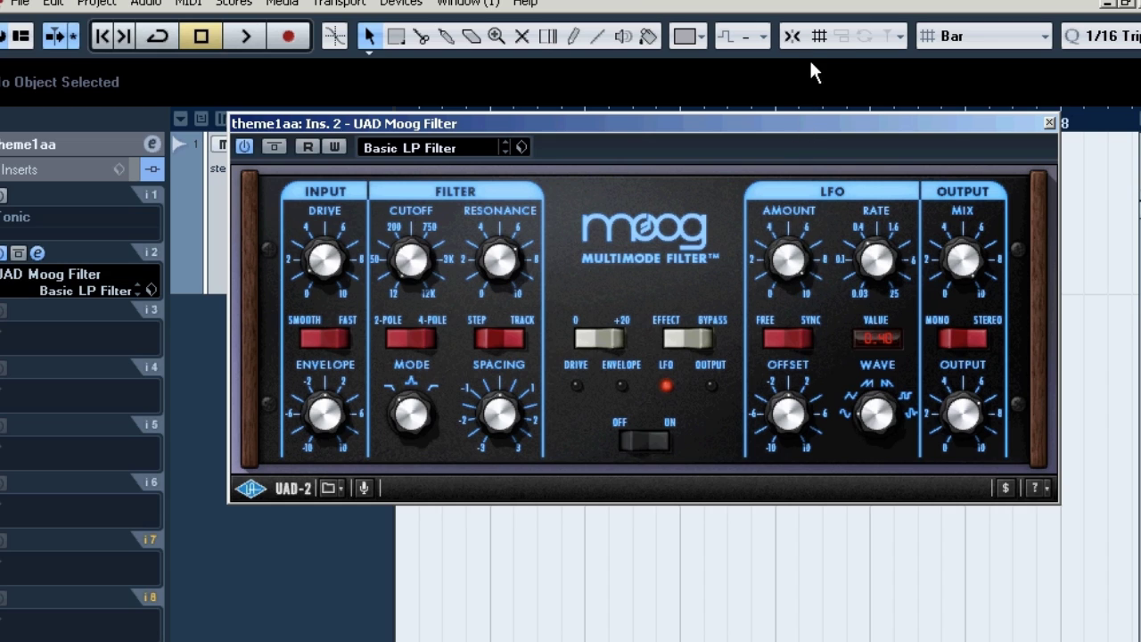
pyautogui.moveTo(886, 266); pyautogui.dragTo(891, 216)
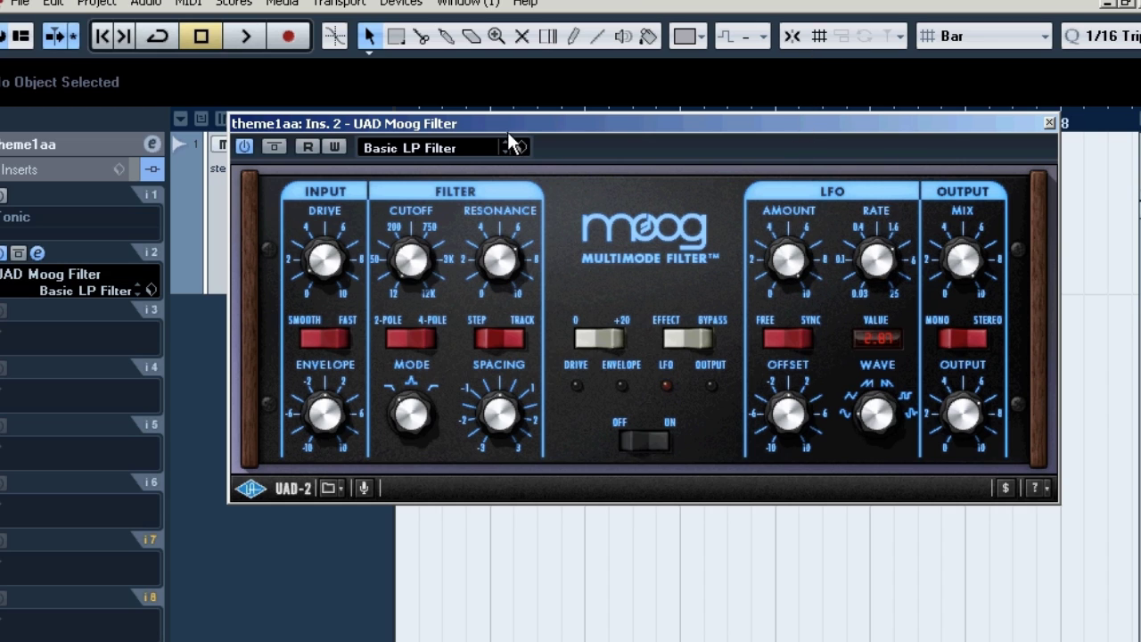
pyautogui.click(246, 36)
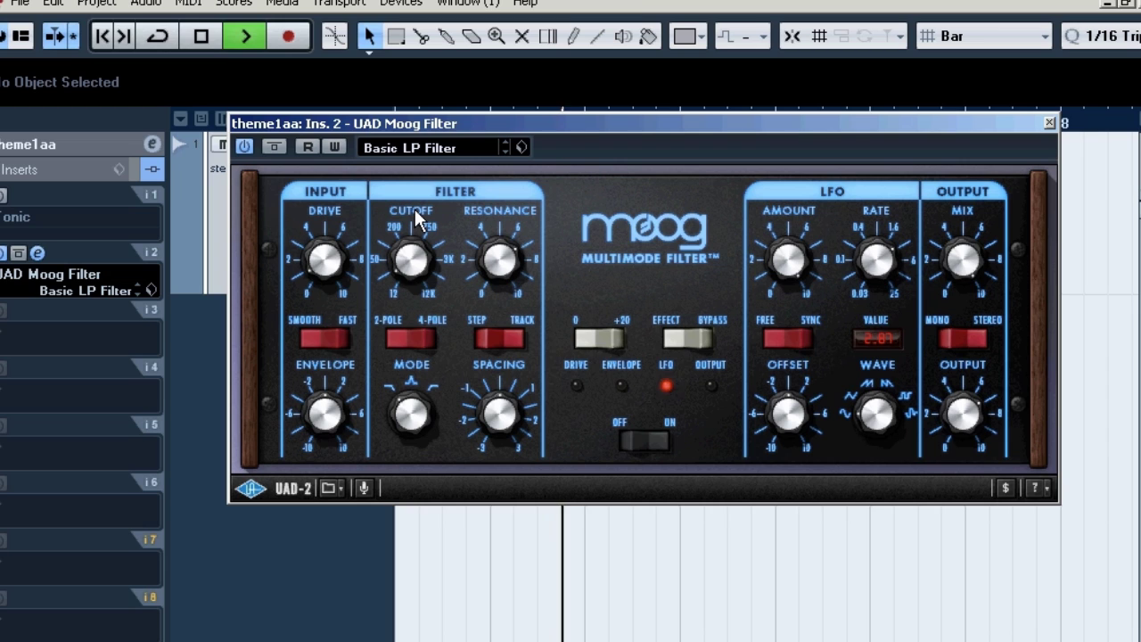
pyautogui.press('space')
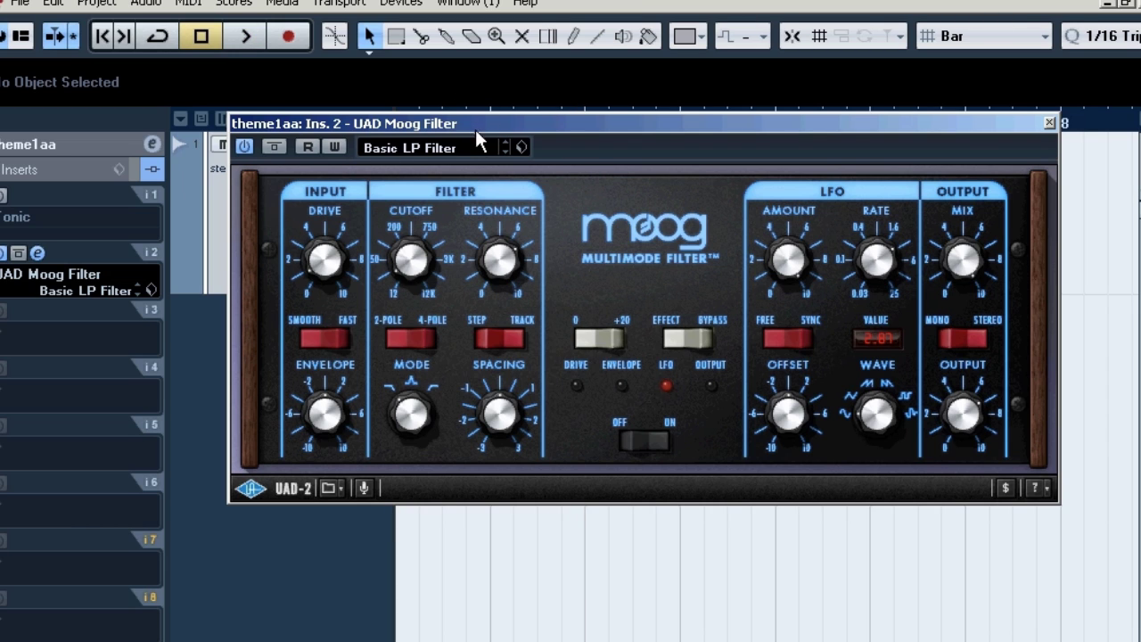
# Move the filter window below the ruler and audition the clip repeatedly with the LFO rate raised to 12.23
pyautogui.moveTo(475, 129); pyautogui.dragTo(445, 163)
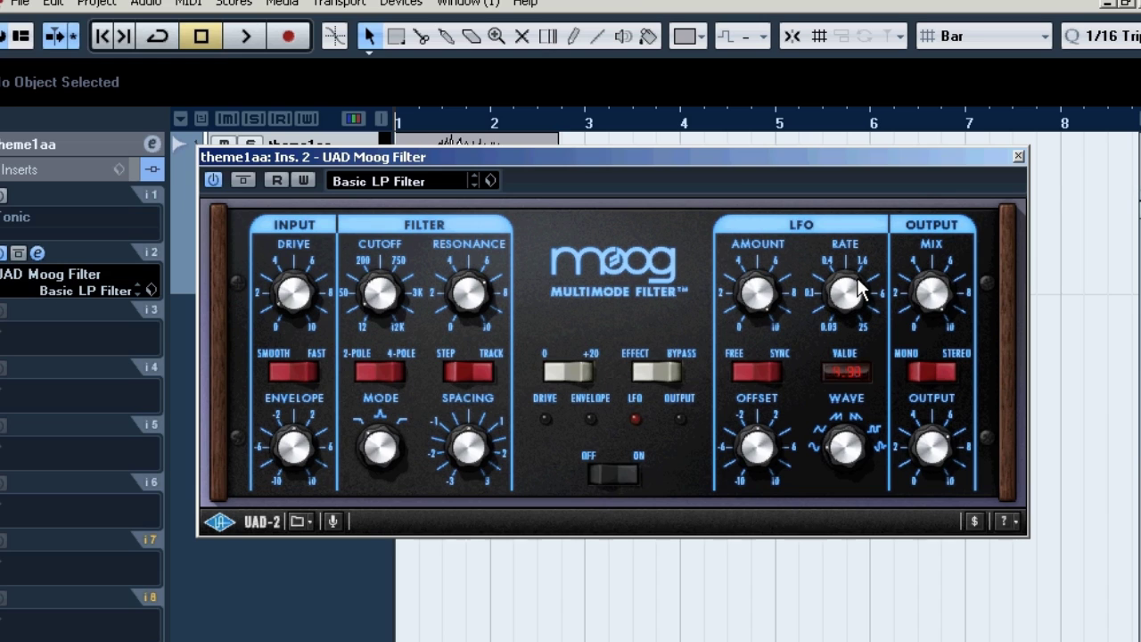
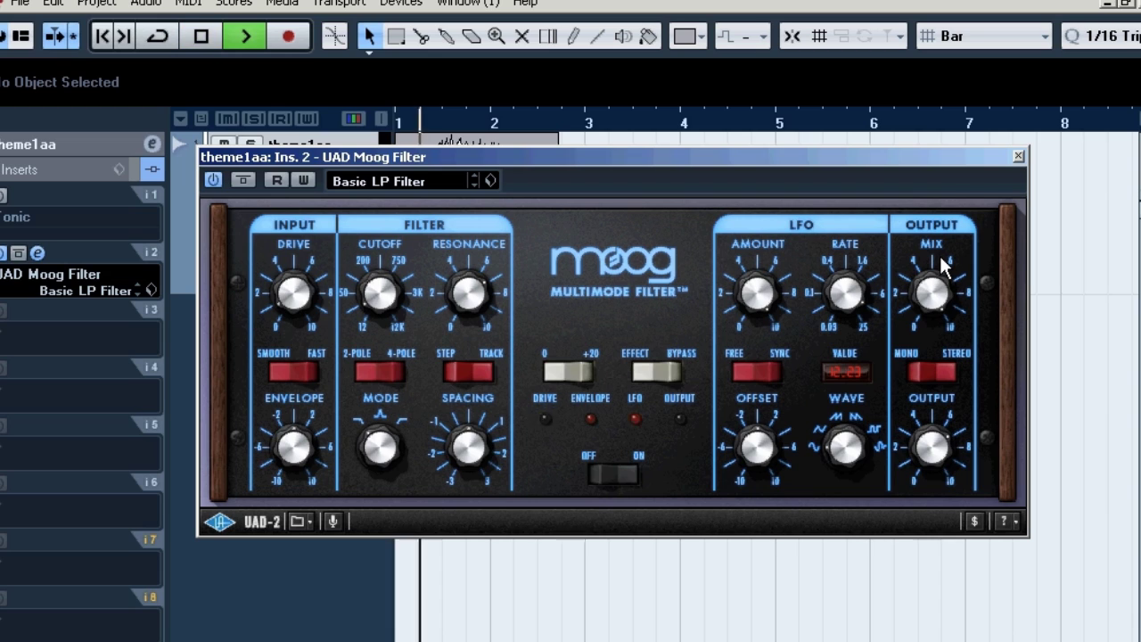
pyautogui.press('space')
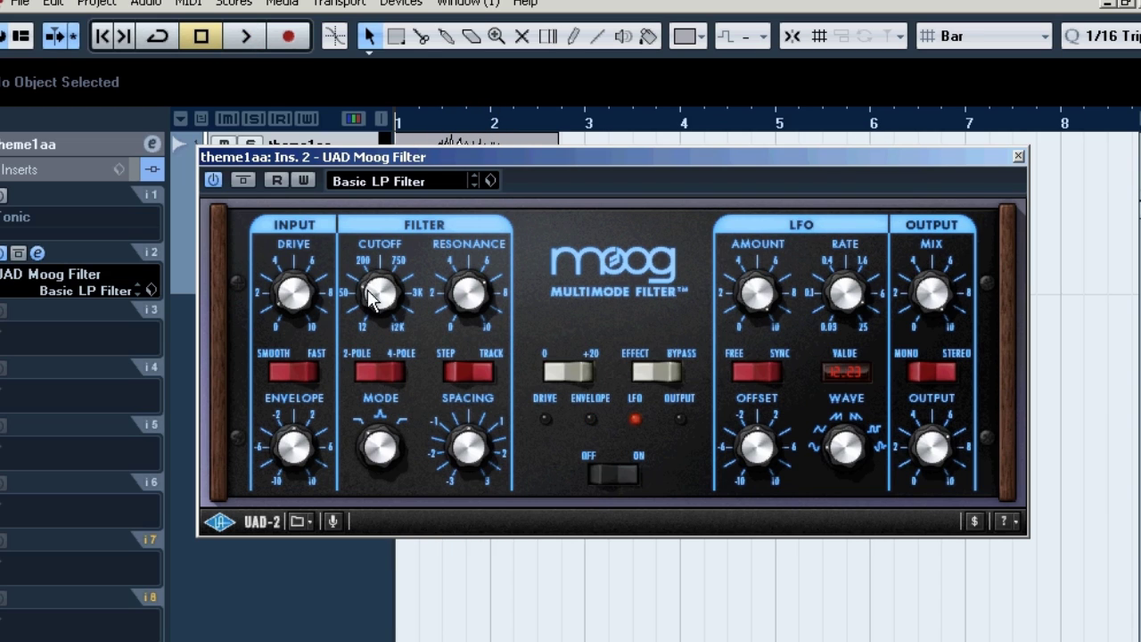
pyautogui.press('space')
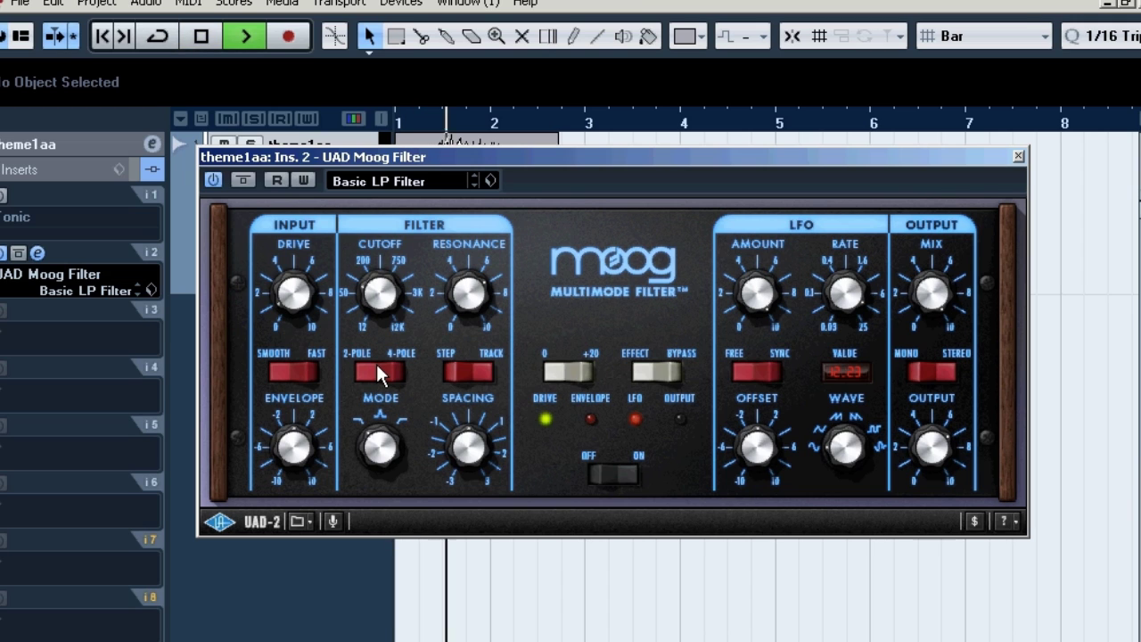
pyautogui.press('space')
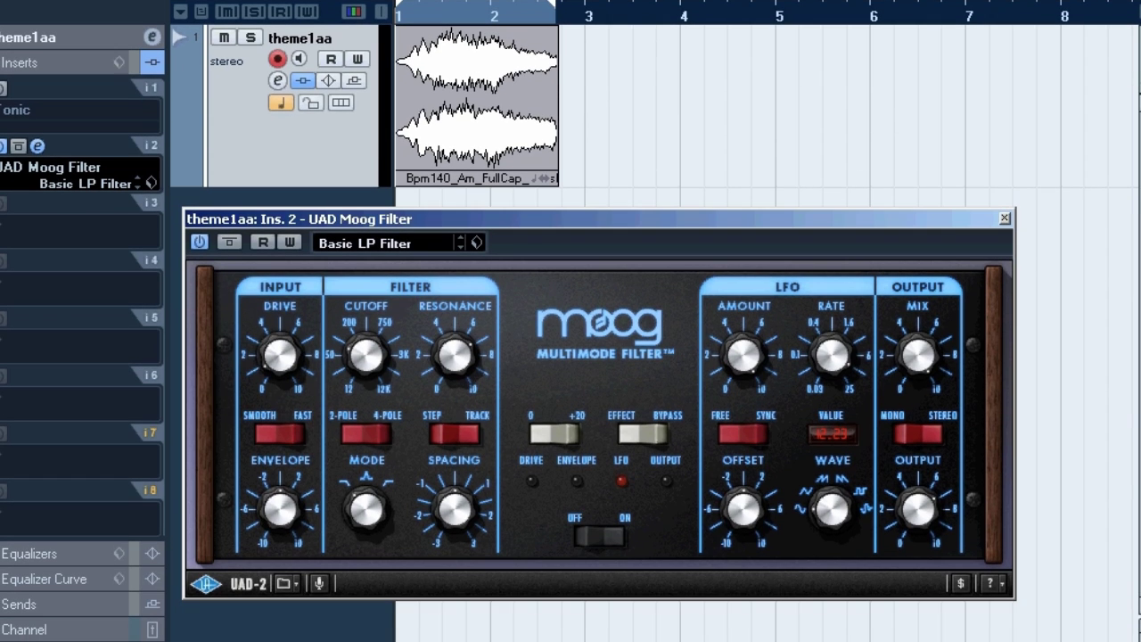
pyautogui.press('space')
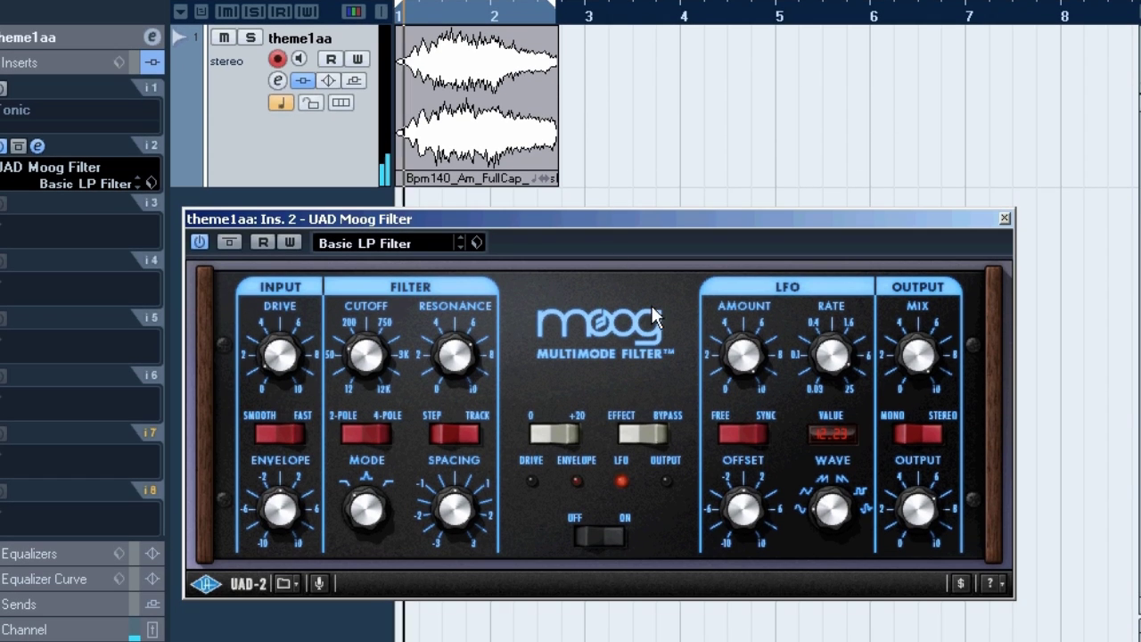
# Step the tempo-synced LFO rate through 1/2 and raise it to 1/16
pyautogui.moveTo(837, 372)
pyautogui.mouseDown()
pyautogui.moveTo(835, 400)
pyautogui.moveTo(832, 354)
pyautogui.moveTo(838, 436)
pyautogui.moveTo(835, 372)
pyautogui.mouseUp()
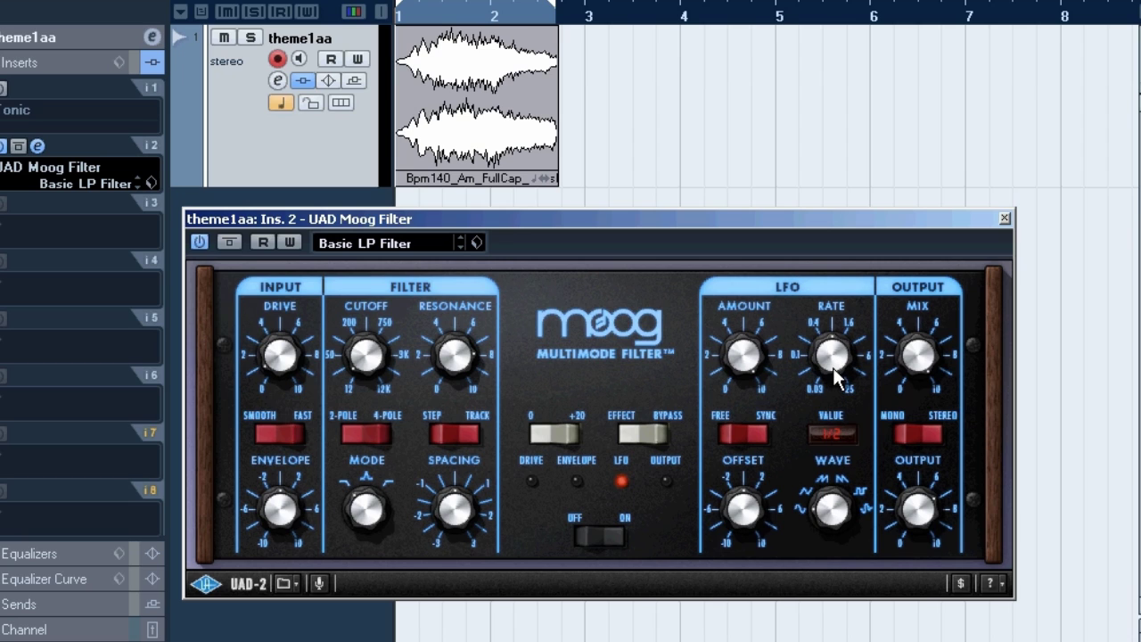
pyautogui.moveTo(832, 366); pyautogui.dragTo(834, 351)
pyautogui.moveTo(838, 331); pyautogui.dragTo(854, 308)
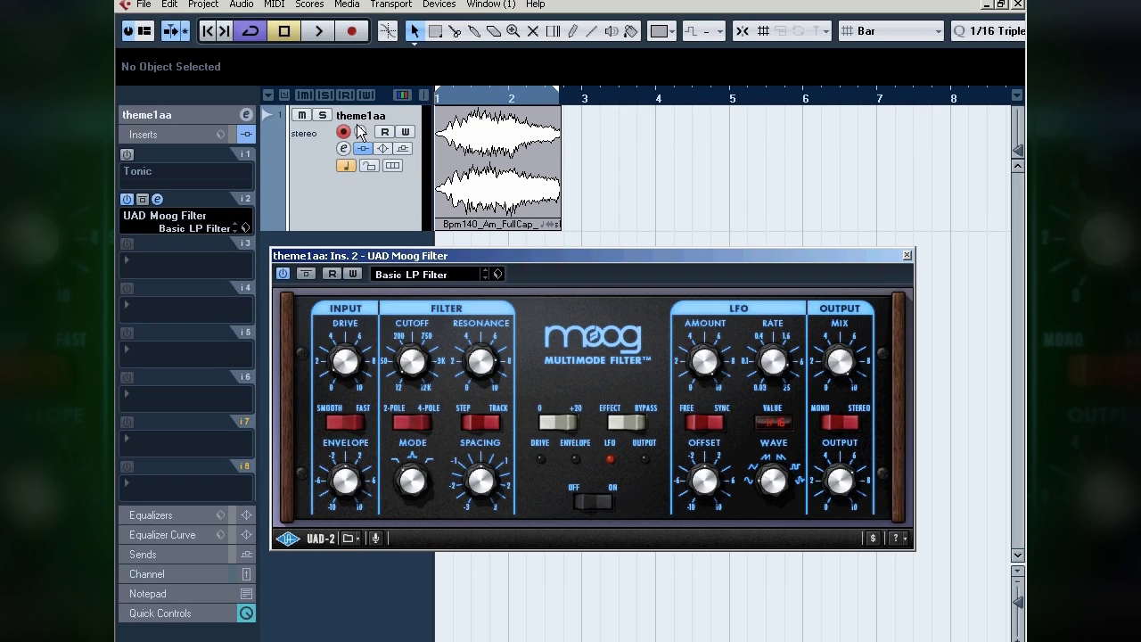
# Show the transport panel and play the looped clip at 140 BPM while slowing the synced LFO rate
pyautogui.press('F2')
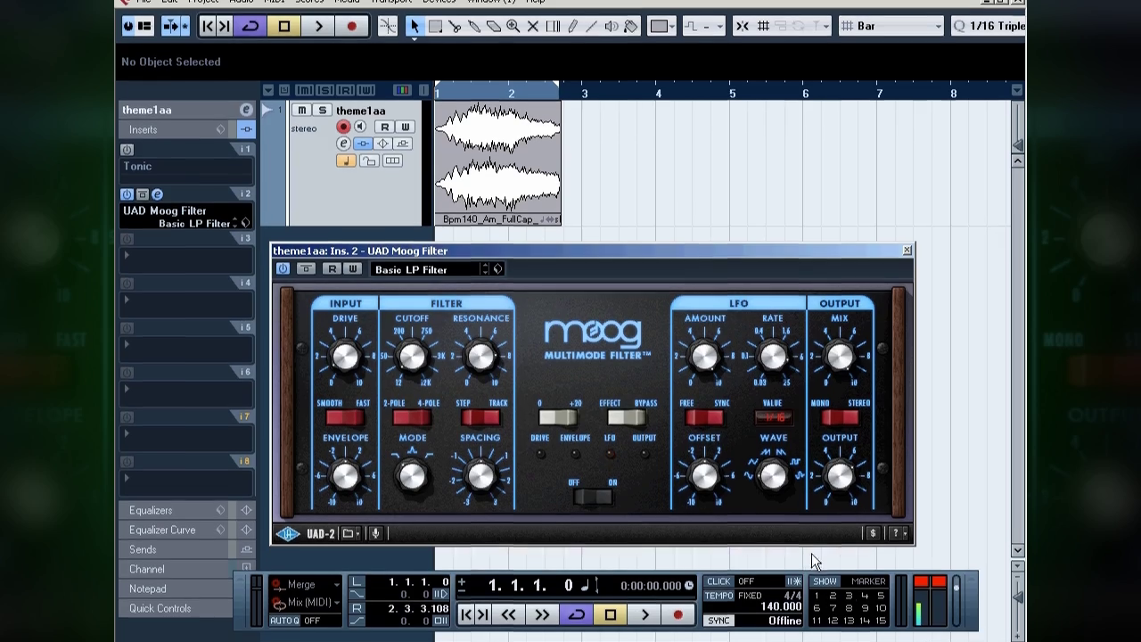
pyautogui.press('space')
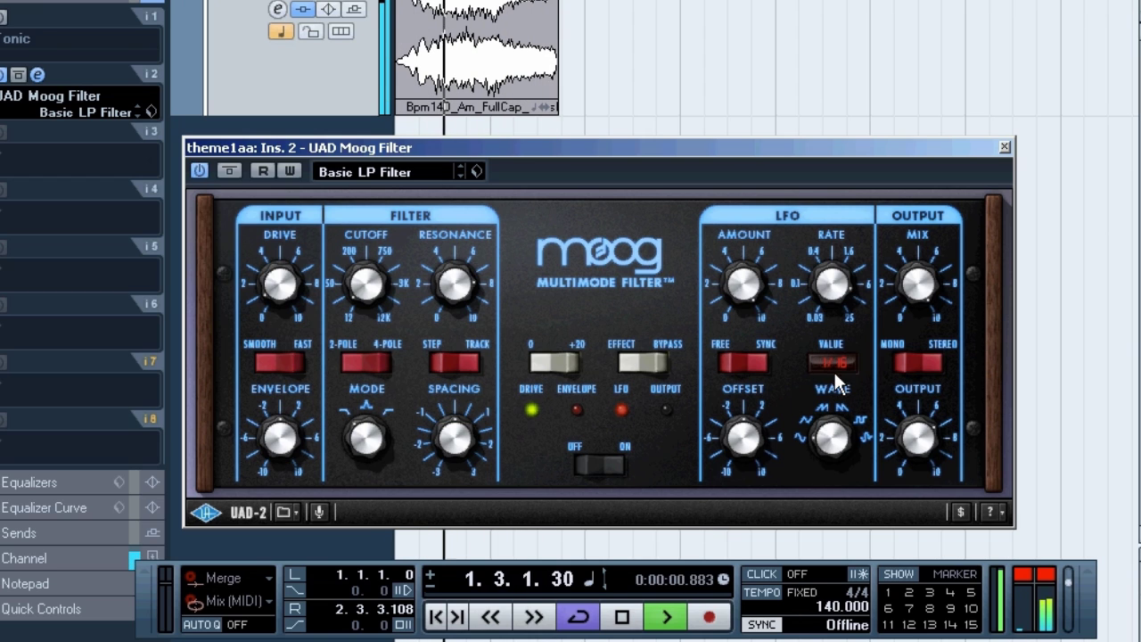
pyautogui.moveTo(834, 295); pyautogui.dragTo(825, 359)
pyautogui.press('space')
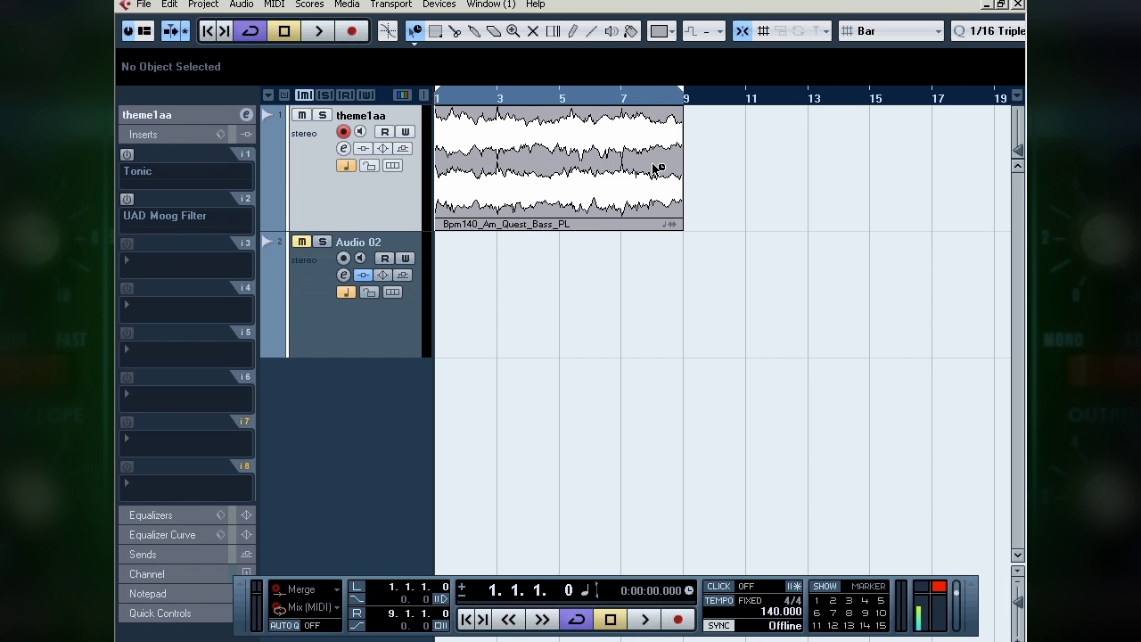
# Audition the Bpm140_Am_Quest_Bass_PL loop unfiltered and activate the UAD Moog Filter insert on theme1aa
pyautogui.click(645, 621)
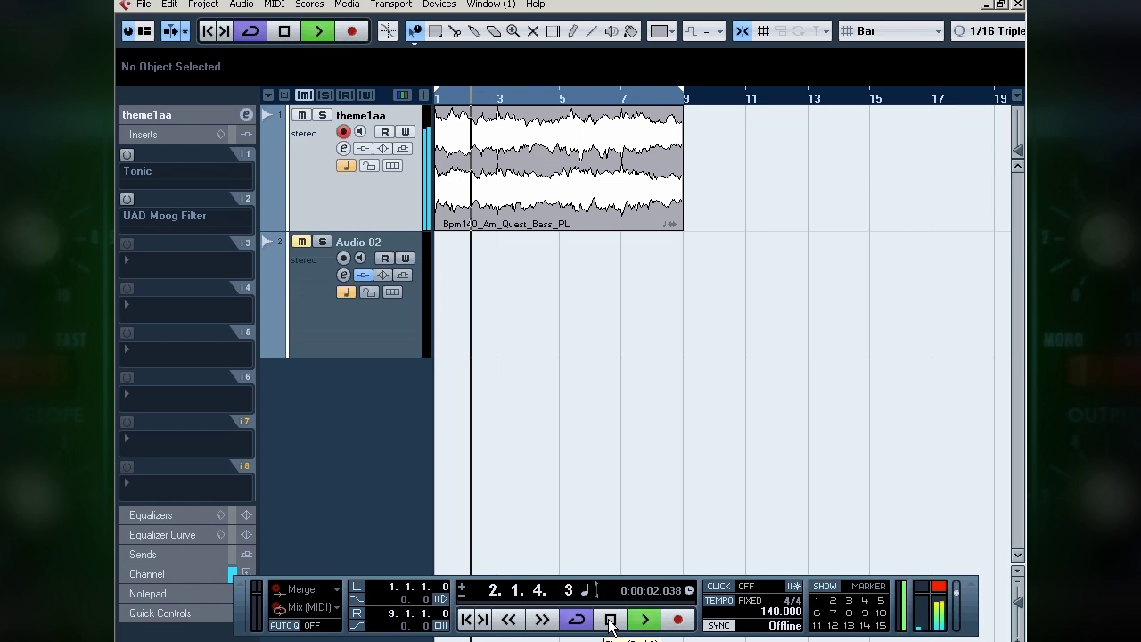
pyautogui.click(610, 621)
pyautogui.click(127, 199)
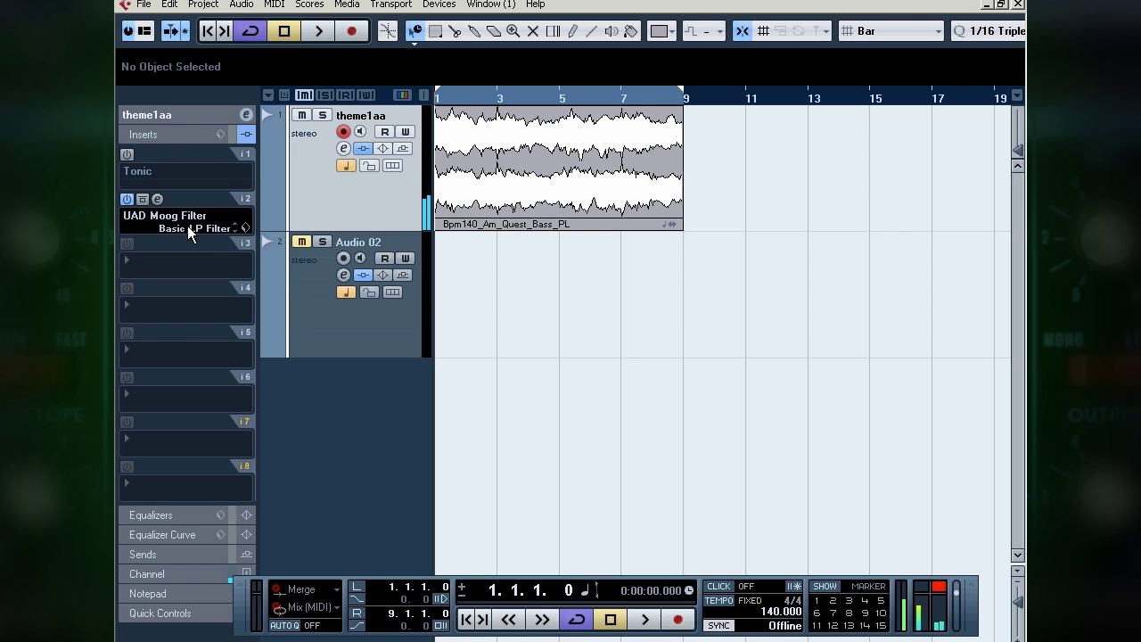
# Open the UAD Moog Filter on theme1aa and vary its tempo-synced LFO rate during looped playback
pyautogui.click(158, 200)
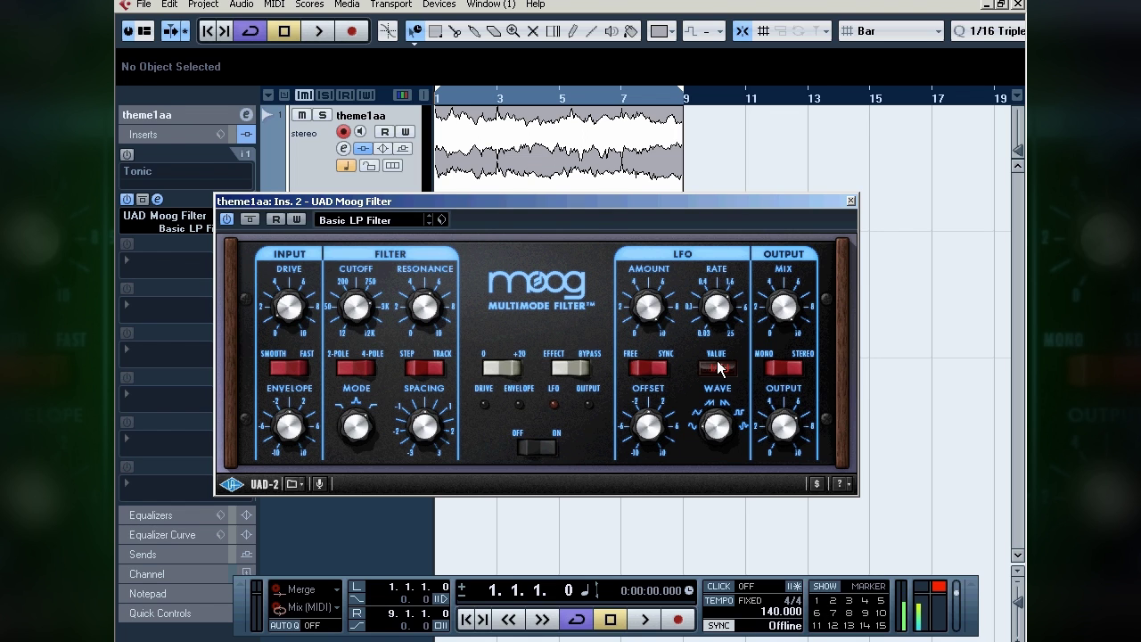
pyautogui.moveTo(716, 309)
pyautogui.mouseDown()
pyautogui.moveTo(716, 289)
pyautogui.moveTo(716, 307)
pyautogui.mouseUp()
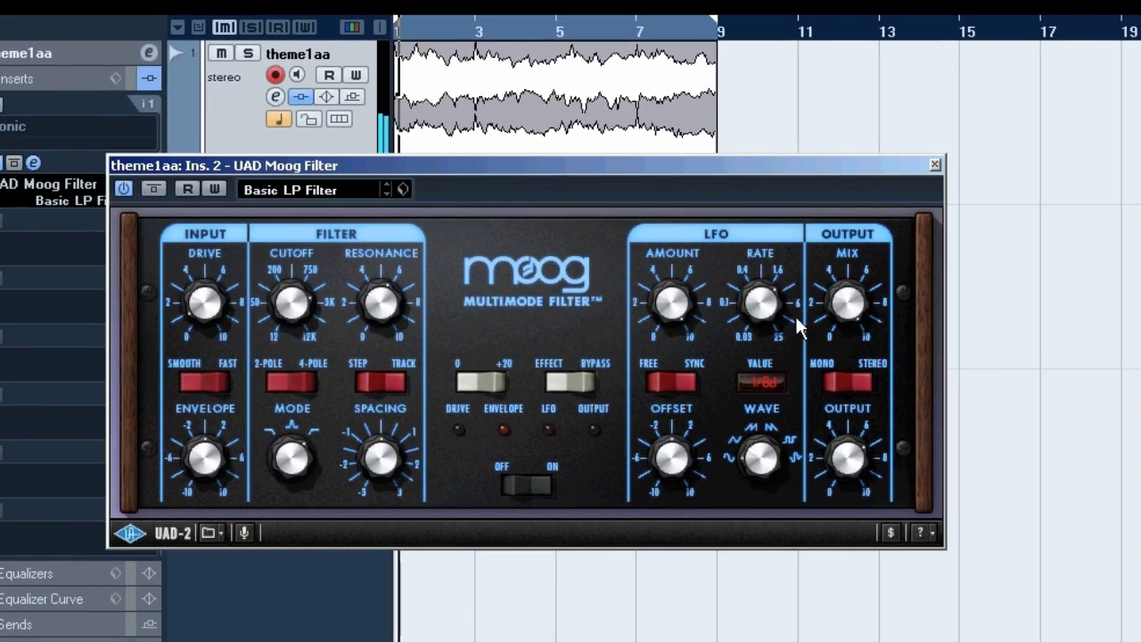
pyautogui.moveTo(762, 313); pyautogui.dragTo(767, 283)
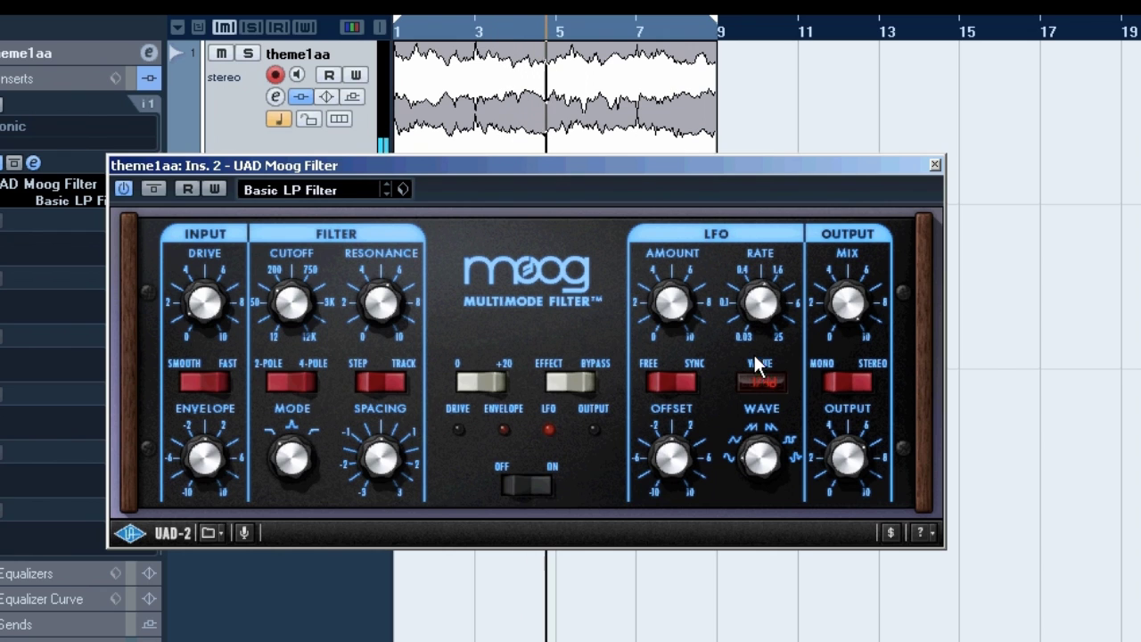
pyautogui.moveTo(758, 297); pyautogui.dragTo(755, 331)
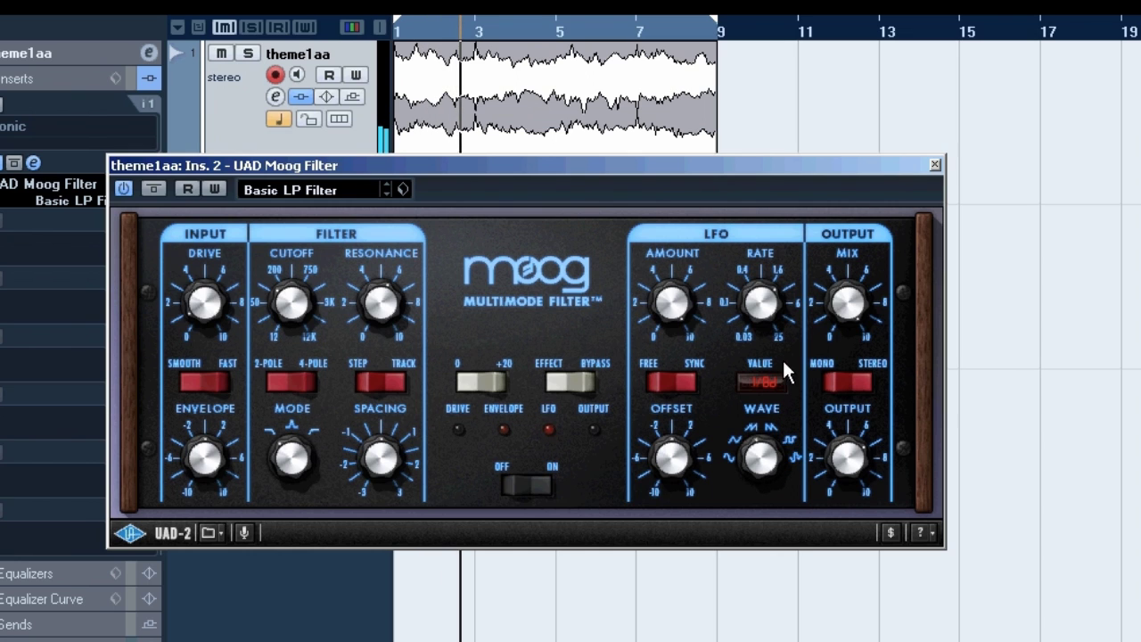
pyautogui.moveTo(759, 300)
pyautogui.mouseDown()
pyautogui.moveTo(759, 275)
pyautogui.moveTo(751, 339)
pyautogui.moveTo(759, 253)
pyautogui.moveTo(761, 312)
pyautogui.mouseUp()
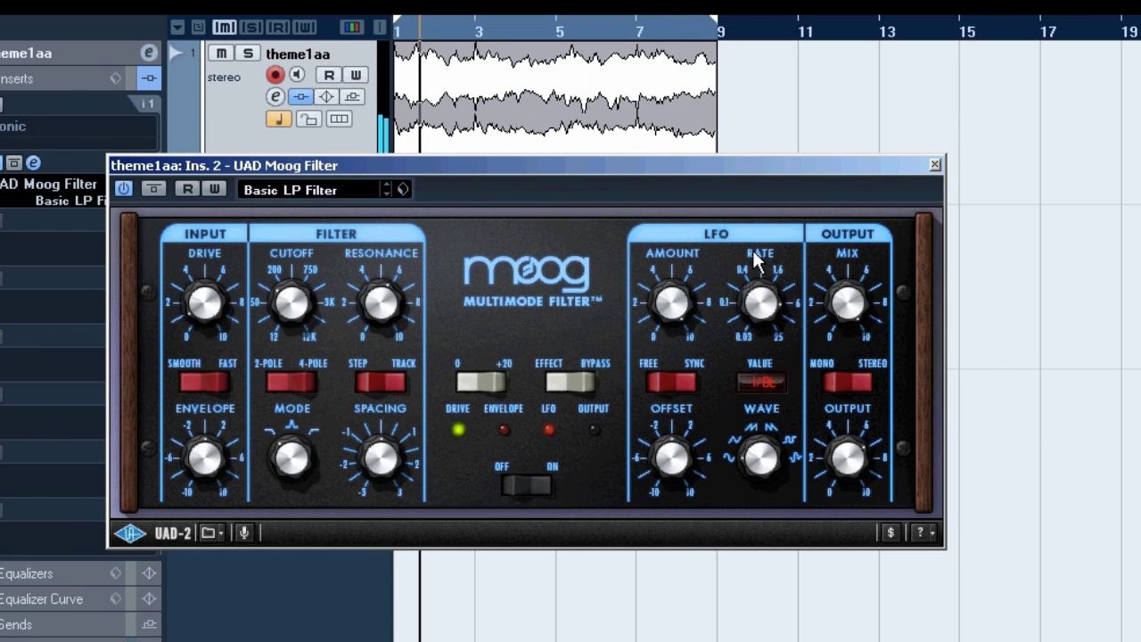
pyautogui.moveTo(758, 298); pyautogui.dragTo(757, 335)
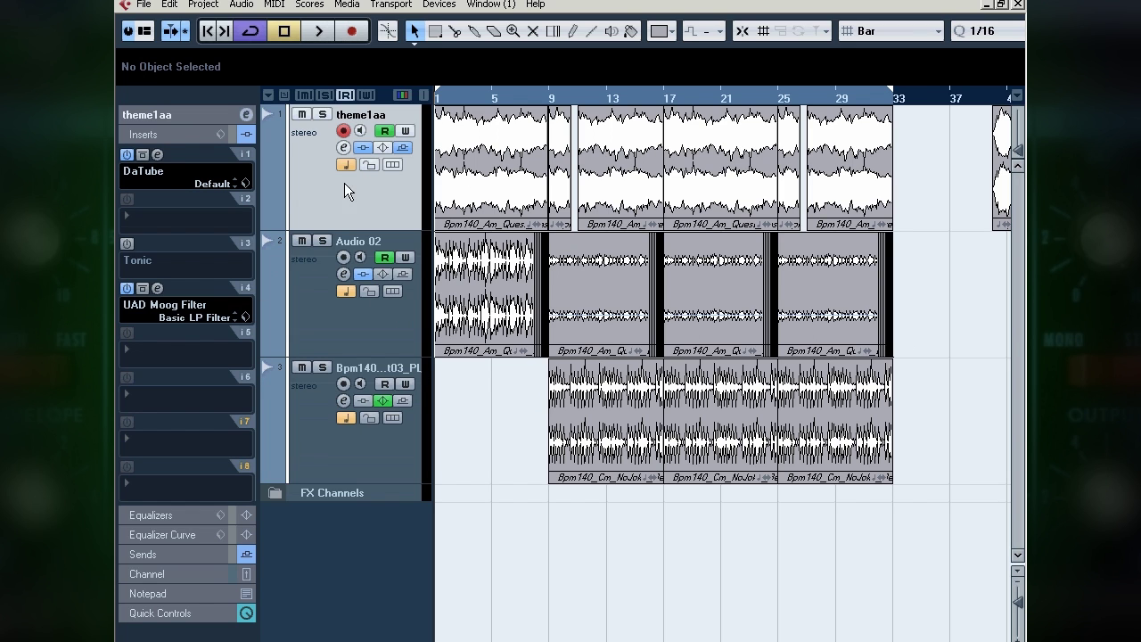
# Show theme1aa's automation lanes, select the LFO rate lane and open the UAD Moog Filter in insert 4
pyautogui.click(268, 220)
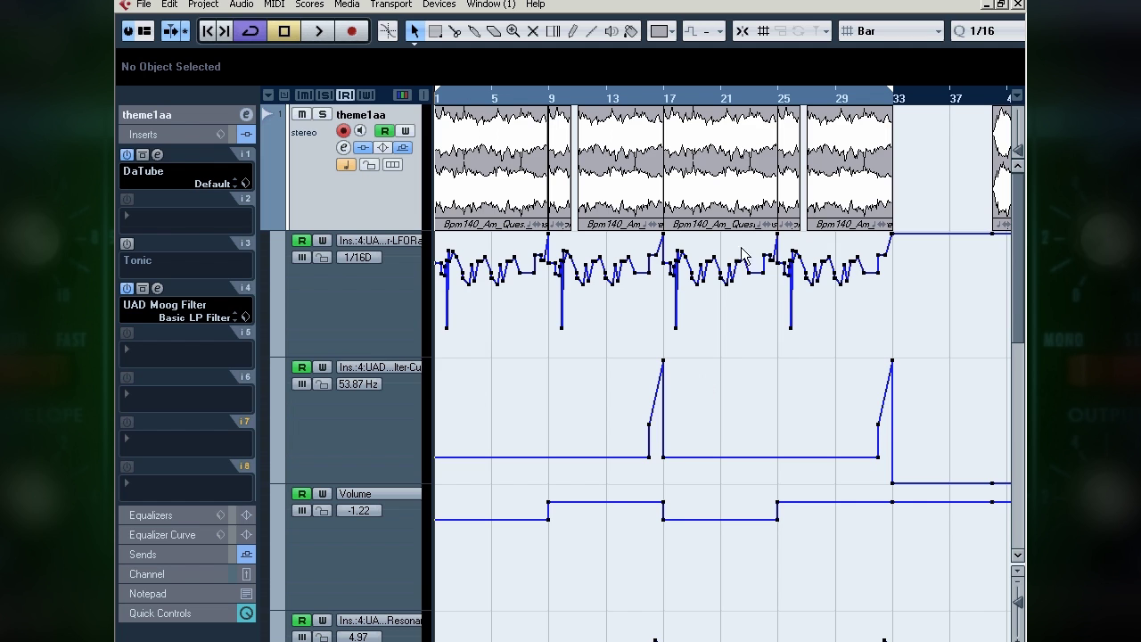
pyautogui.click(500, 327)
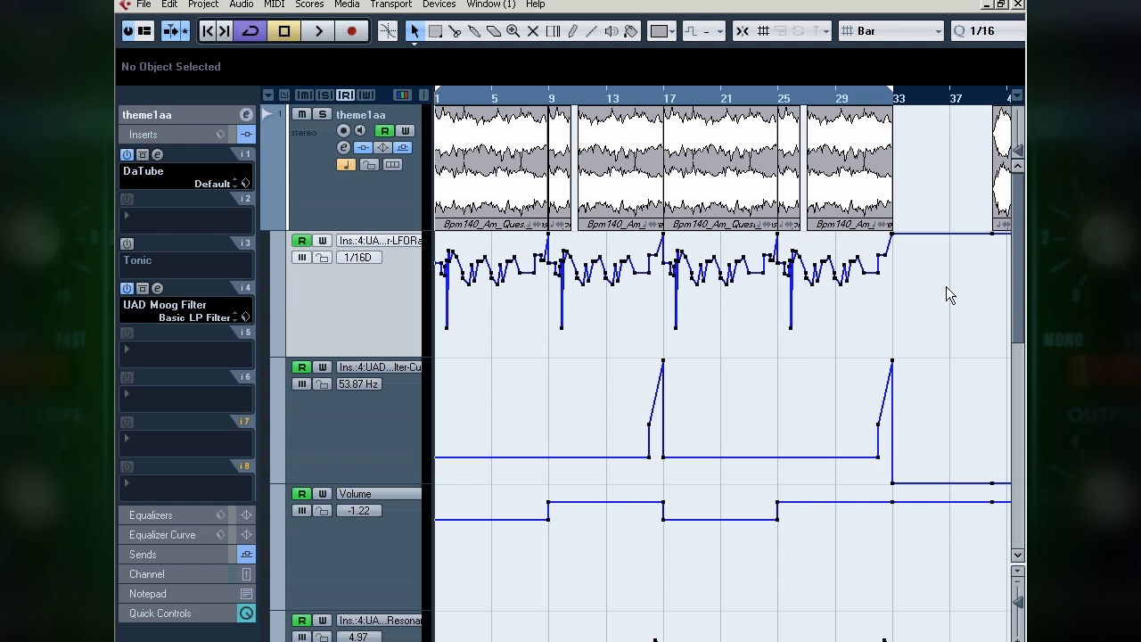
pyautogui.click(158, 287)
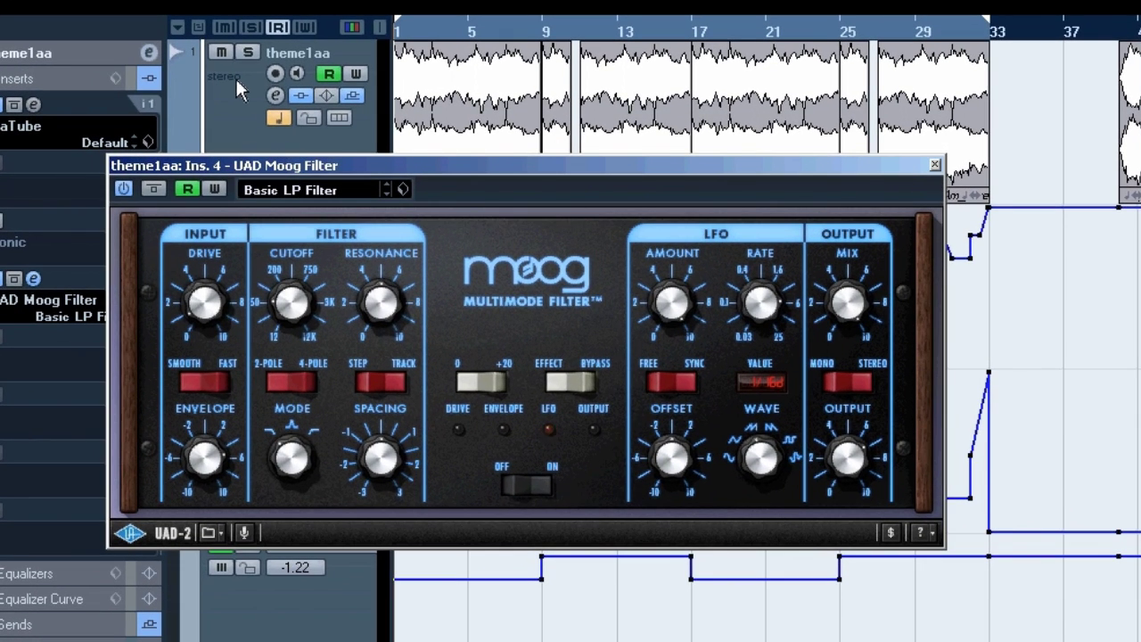
# Solo theme1aa and play it from the start, moving the filter window down to reveal the LFO rate automation
pyautogui.click(250, 53)
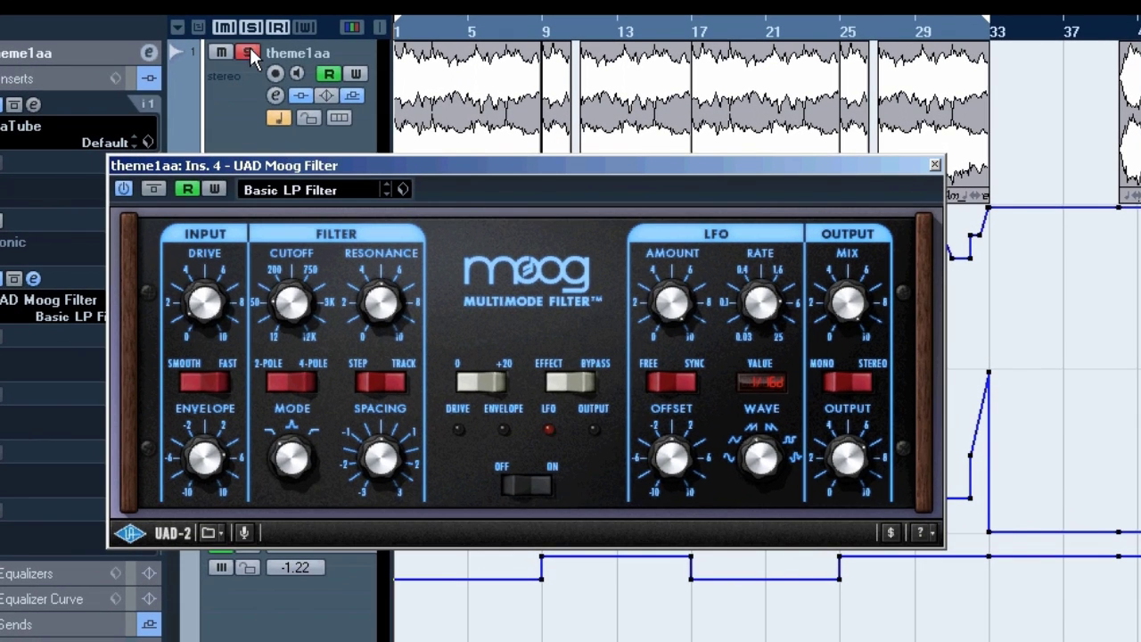
pyautogui.moveTo(418, 27); pyautogui.dragTo(336, 36)
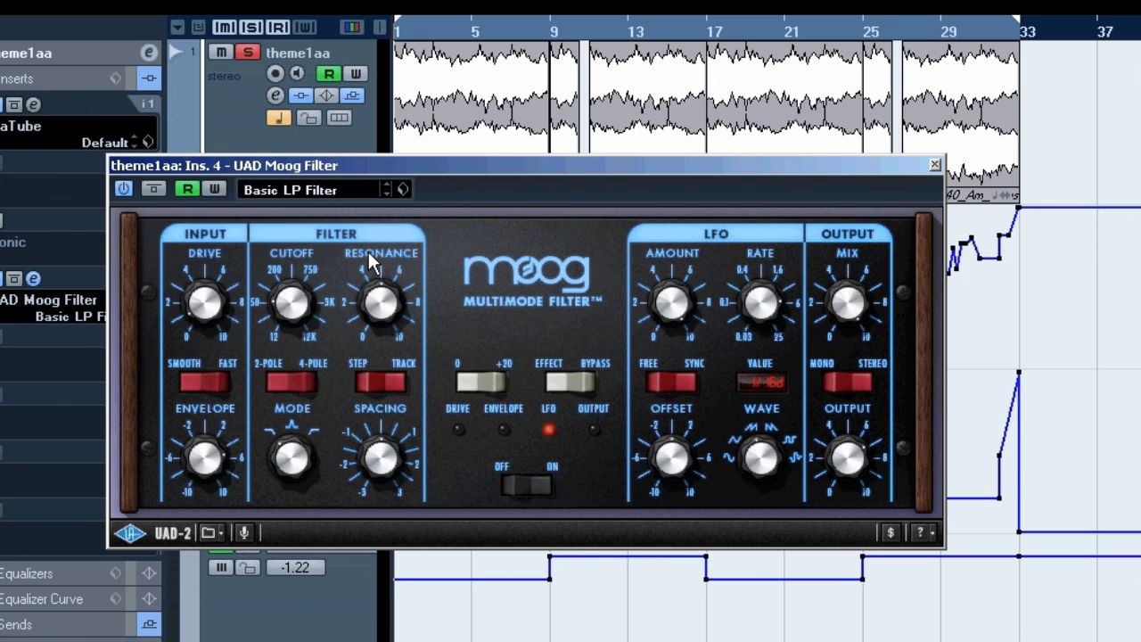
pyautogui.press('space')
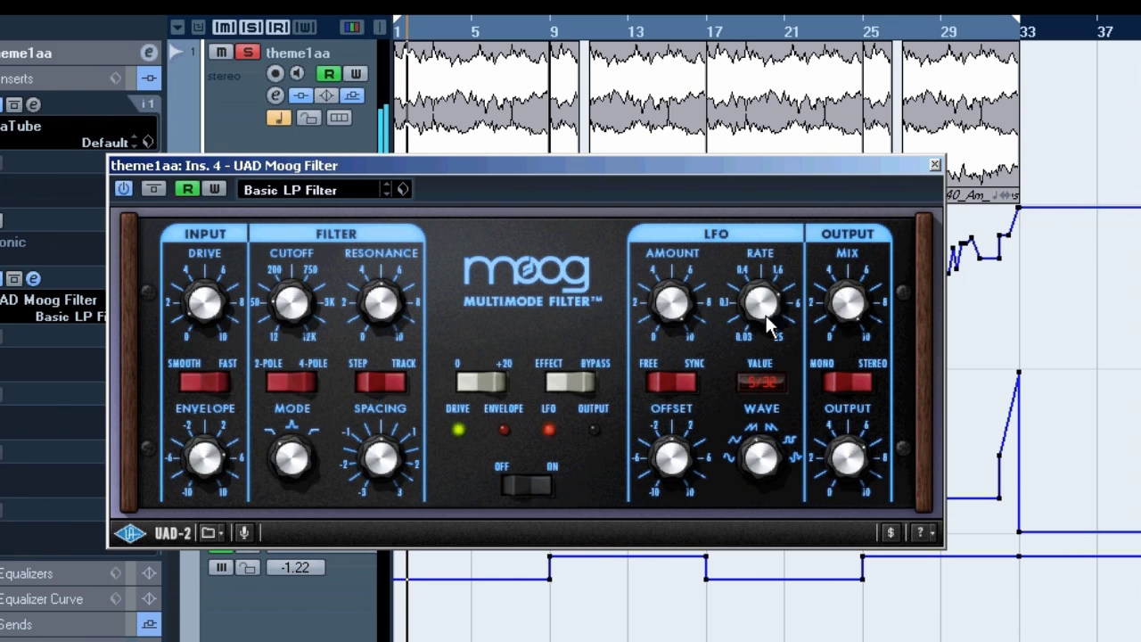
pyautogui.moveTo(735, 170); pyautogui.dragTo(735, 376)
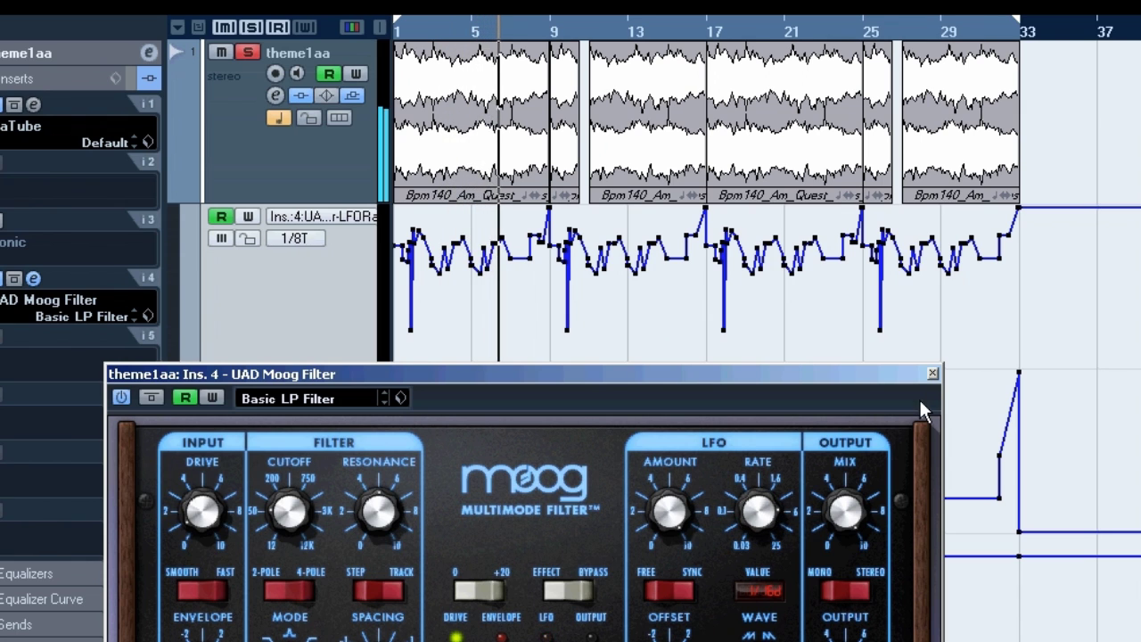
# Close the filter window, fold theme1aa's automation lanes and select the Audio 02 track with no track soloed
pyautogui.click(932, 374)
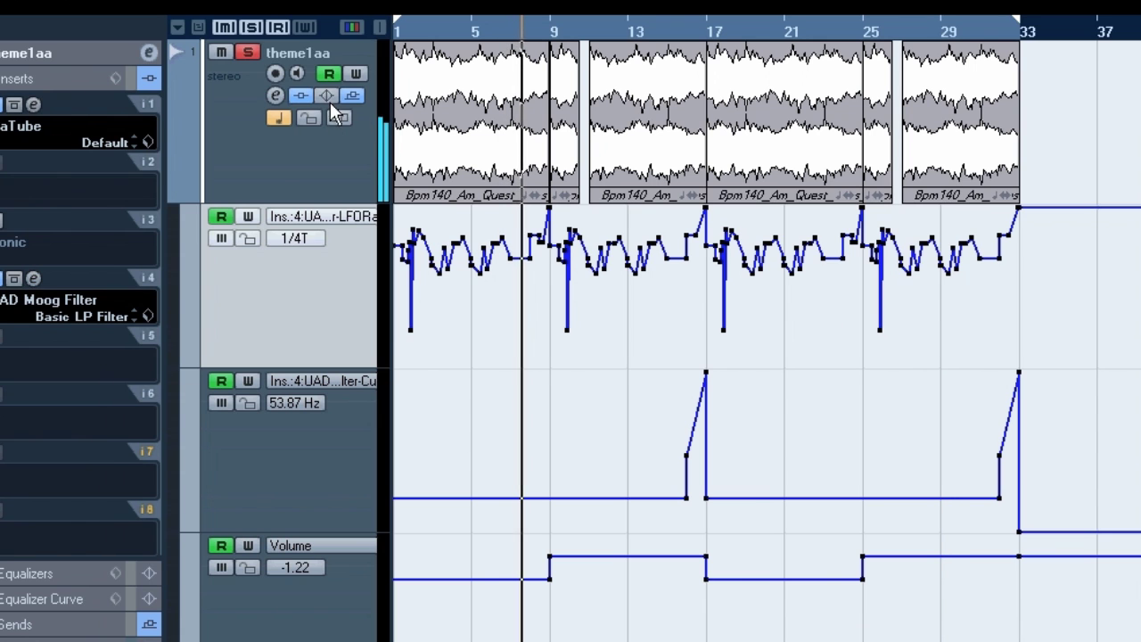
pyautogui.click(190, 197)
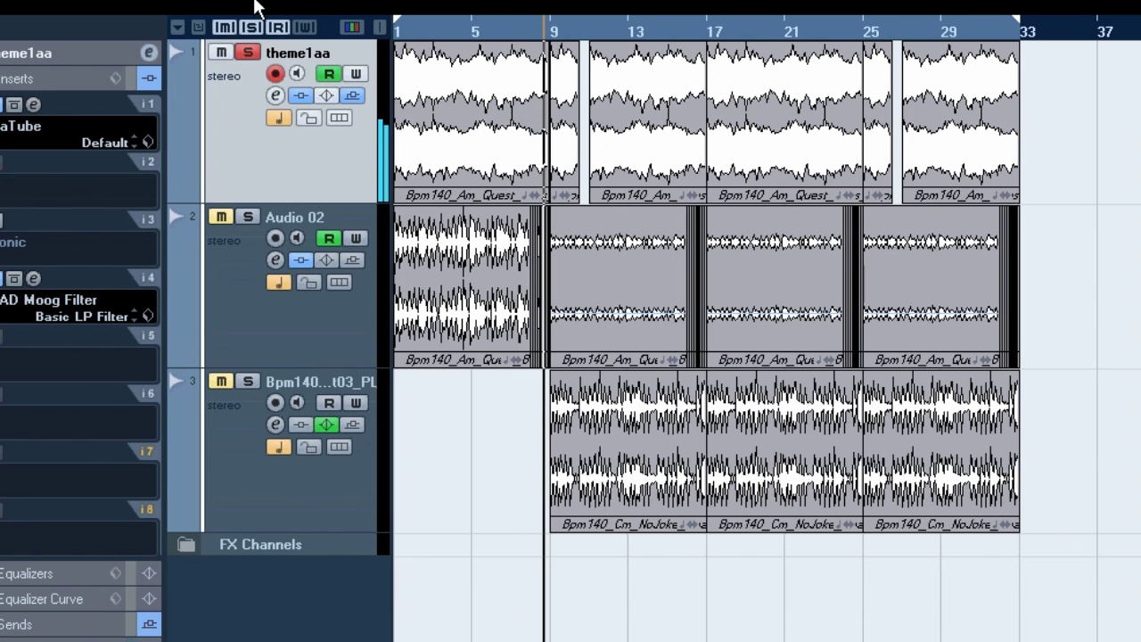
pyautogui.click(214, 320)
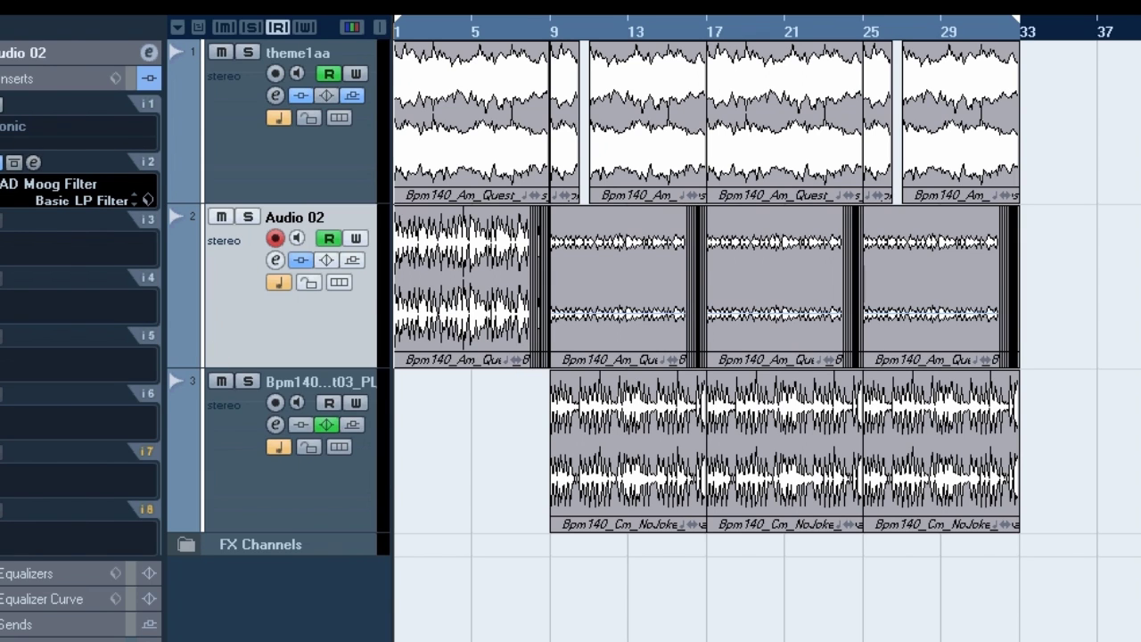
# Play the full arrangement and examine the volume, filter and send automation lanes of theme1aa and Audio 02
pyautogui.press('space')
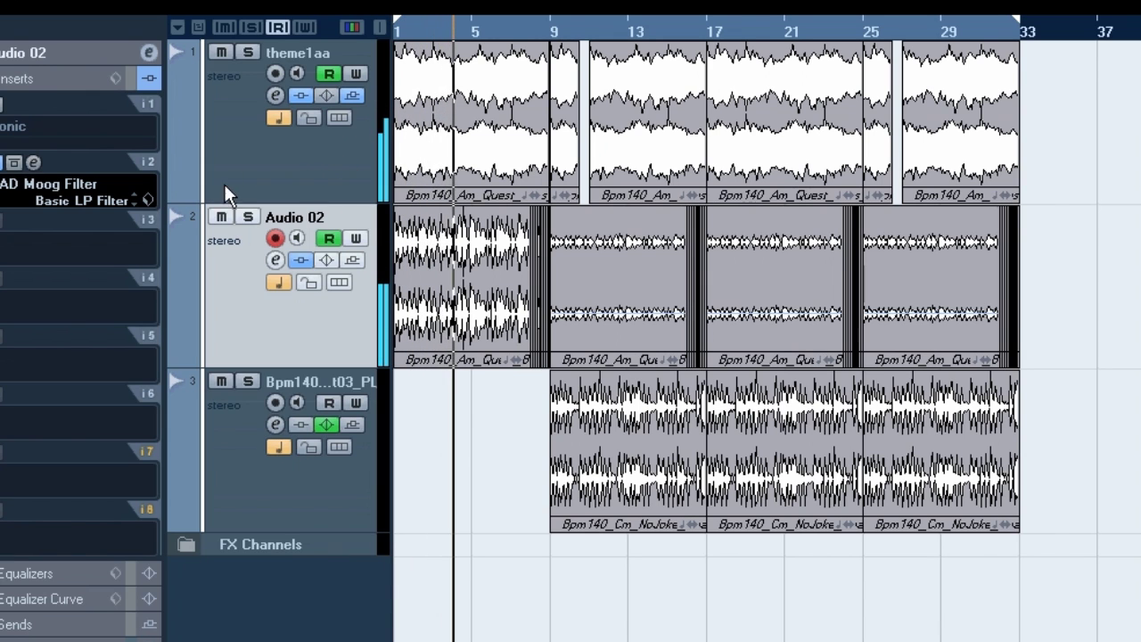
pyautogui.click(174, 191)
pyautogui.scroll(-10, 600, 489)
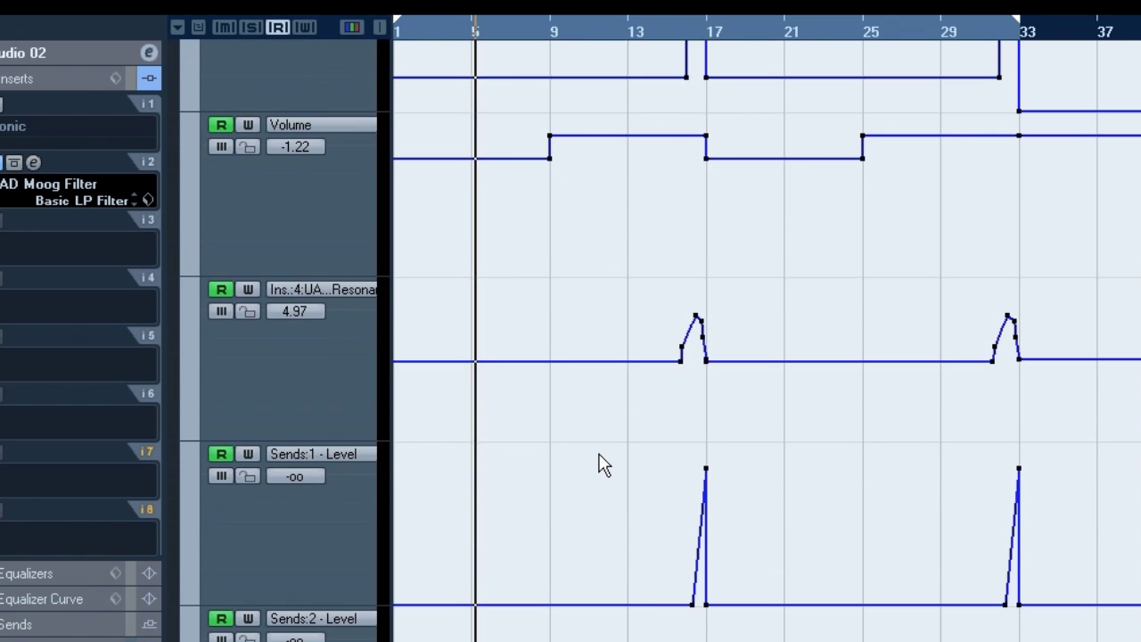
pyautogui.scroll(-3, 553, 499)
pyautogui.scroll(-5, 552, 504)
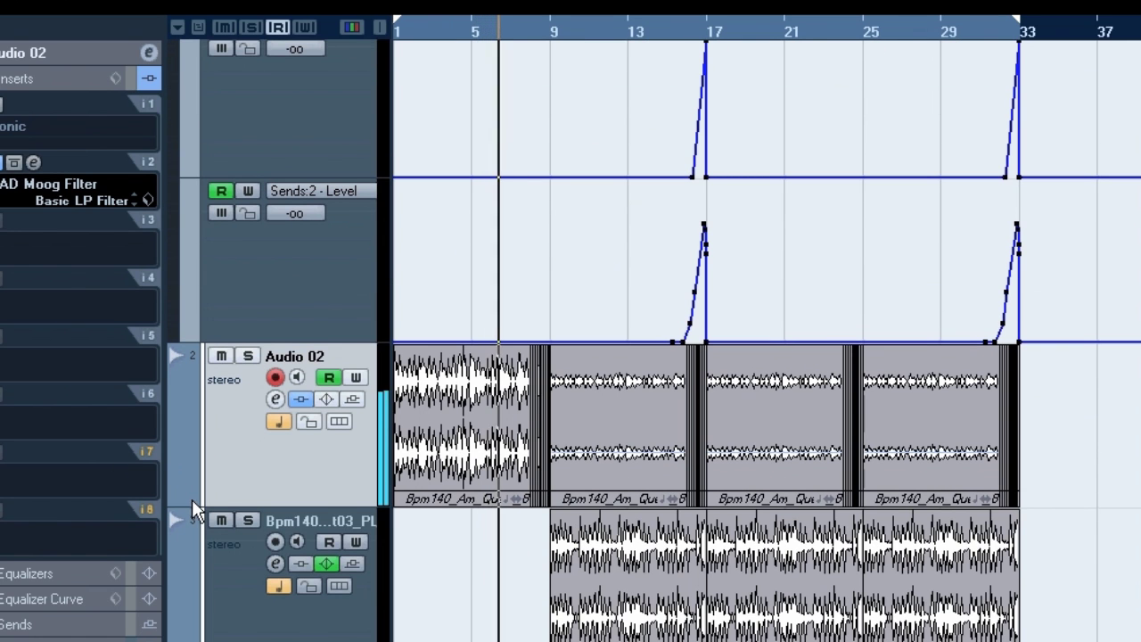
pyautogui.scroll(-3, 469, 484)
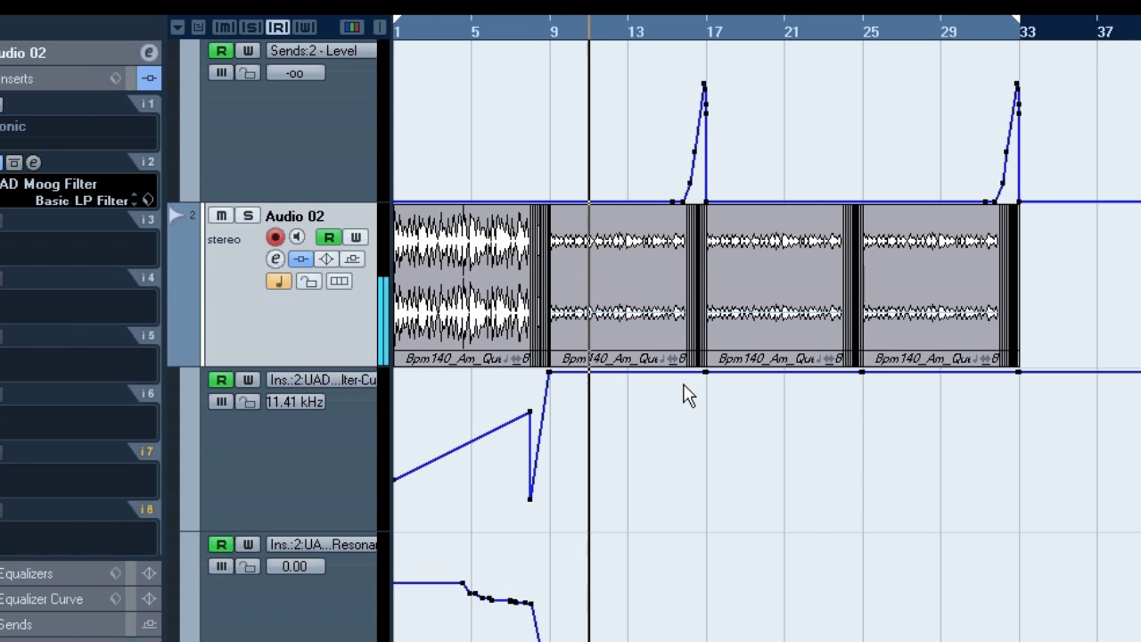
pyautogui.scroll(6, 635, 214)
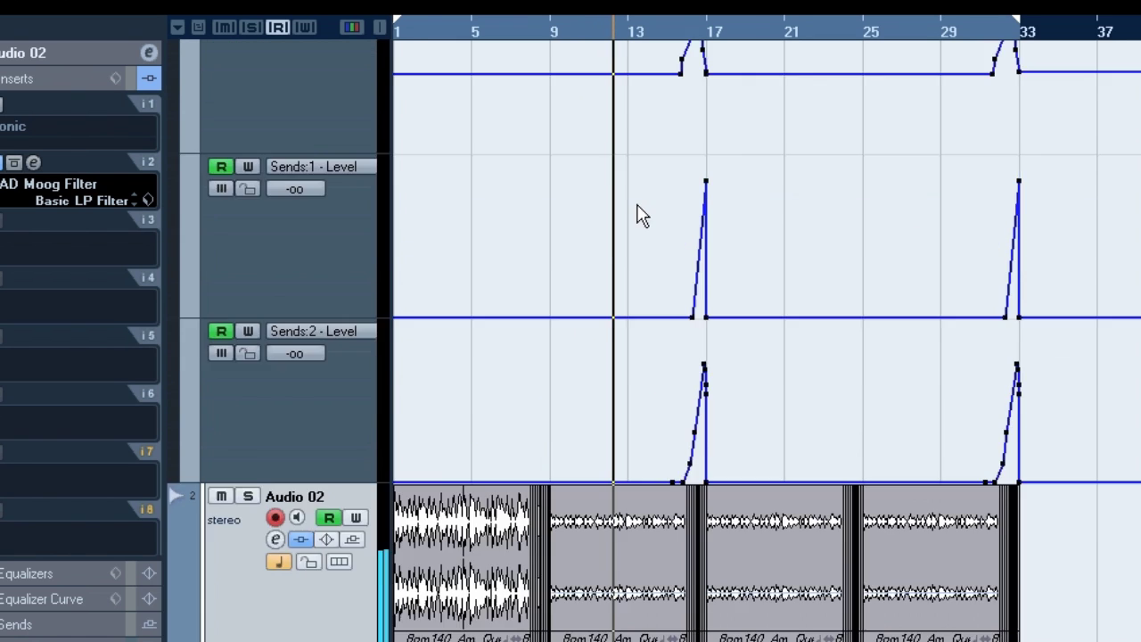
pyautogui.scroll(4, 624, 203)
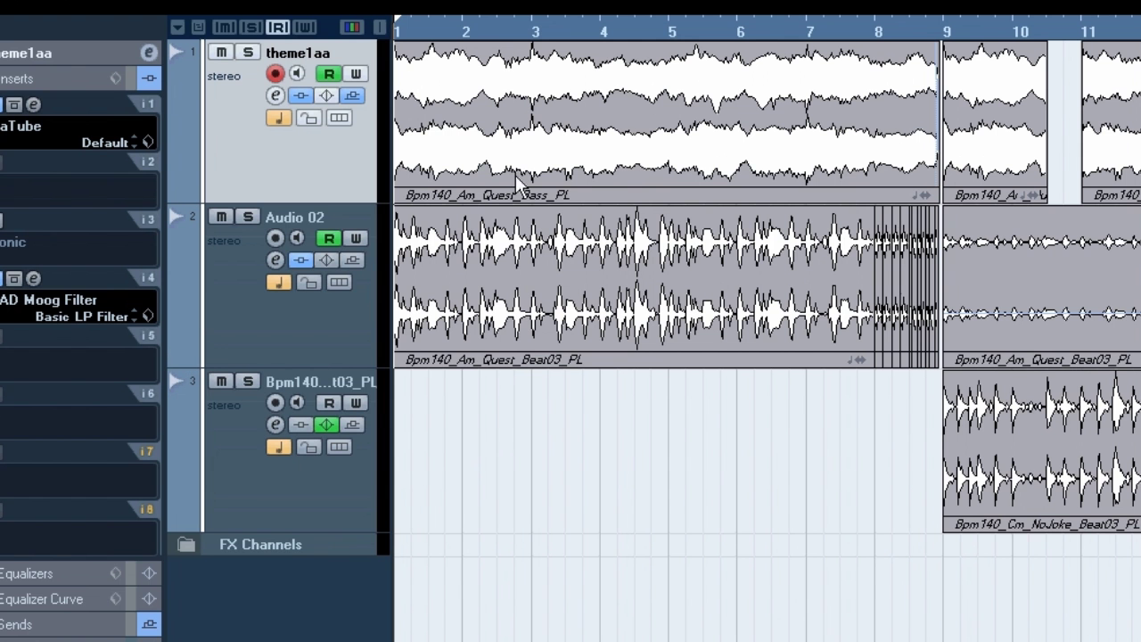
# Show Audio 02's automation lanes, solo the track and audition its filter cutoff and resonance automation
pyautogui.click(306, 332)
pyautogui.click(212, 357)
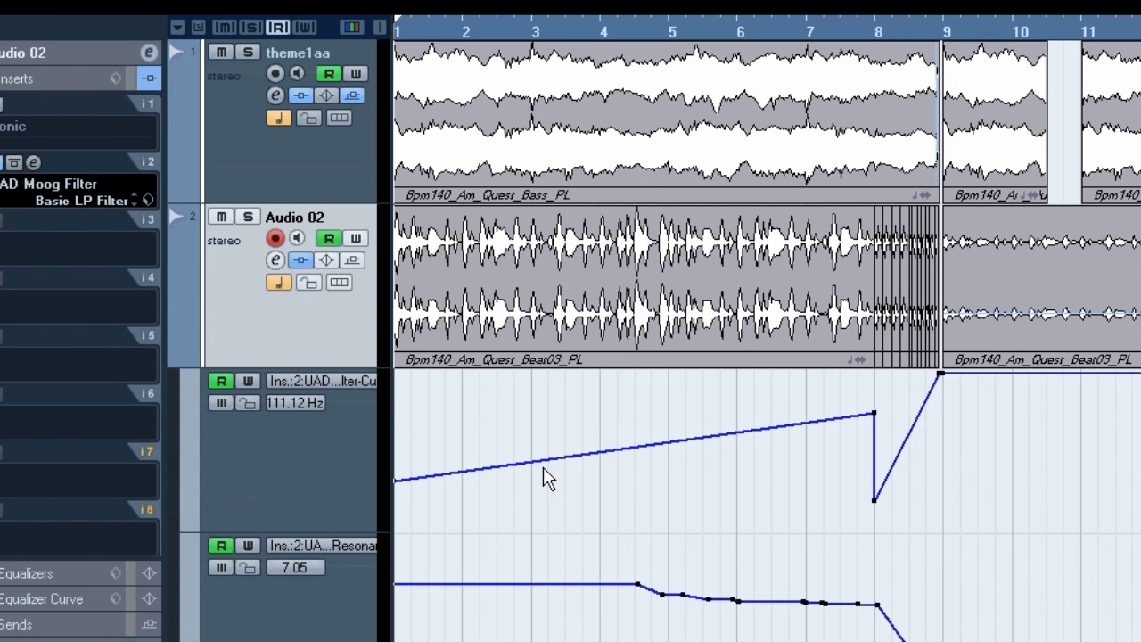
pyautogui.scroll(-3, 611, 390)
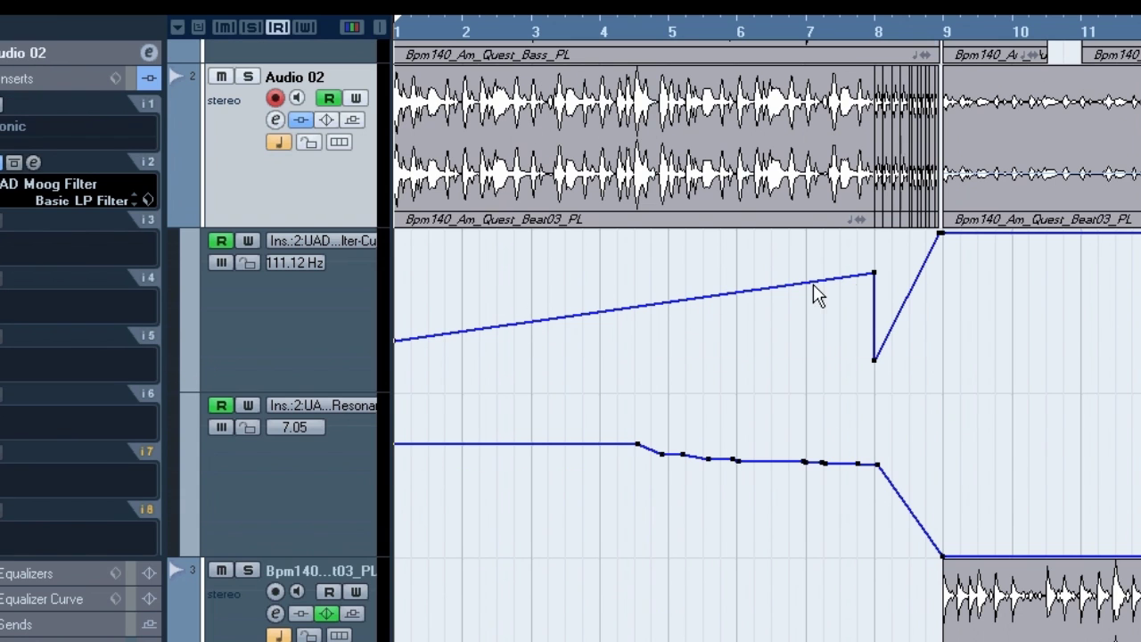
pyautogui.click(248, 78)
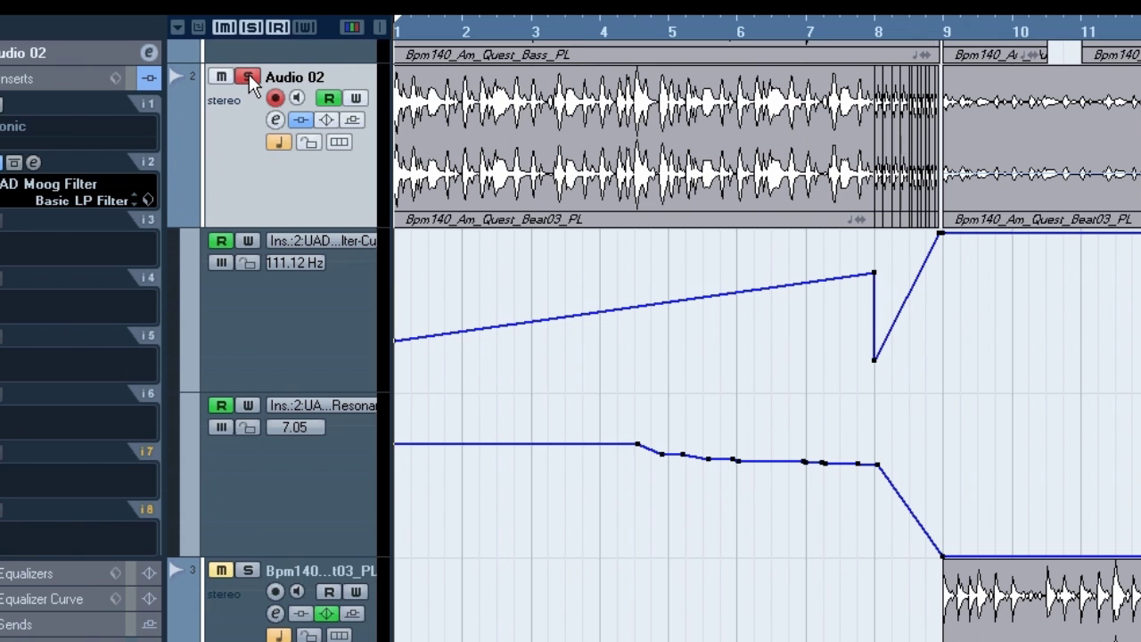
pyautogui.press('space')
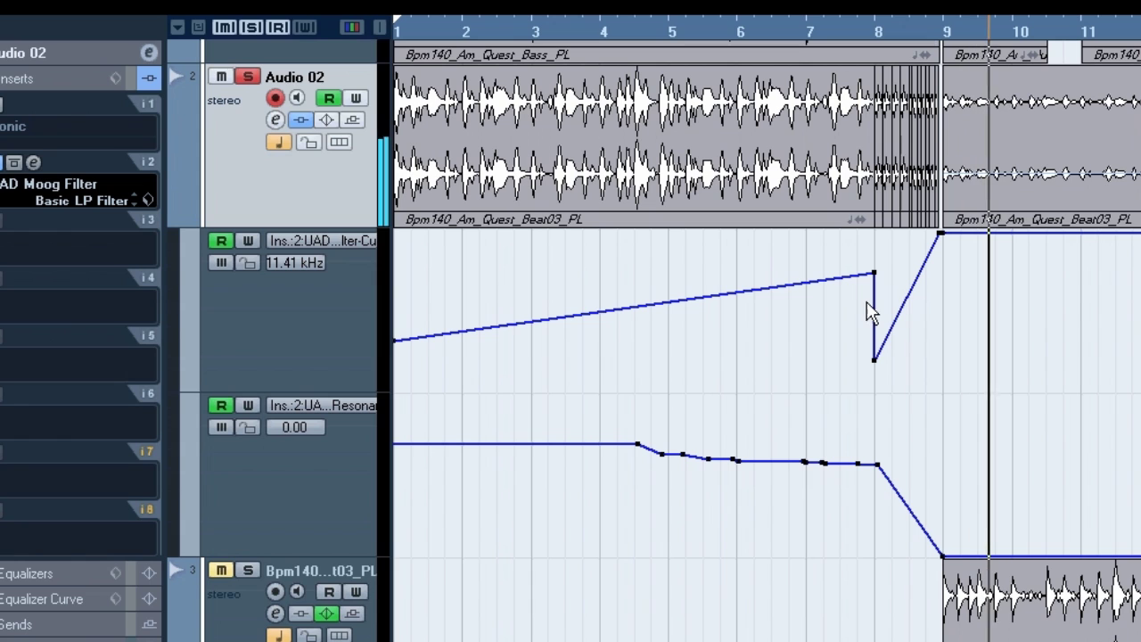
pyautogui.press('space')
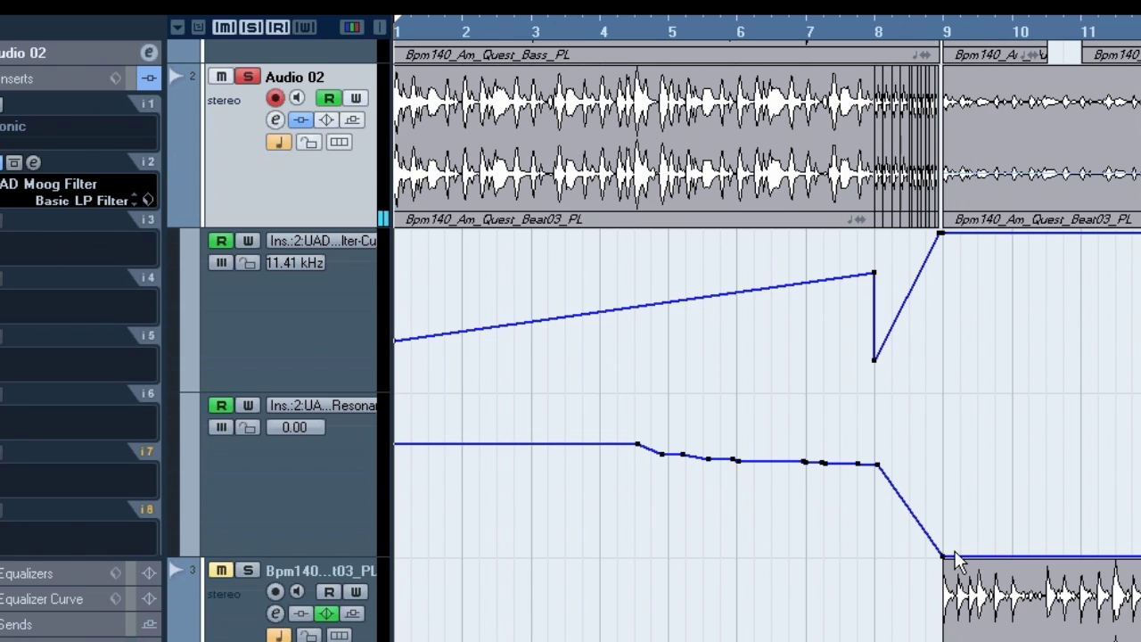
# Try raising Audio 02's resonance automation near bar 9 to about 61.59, audition it, and undo the edits
pyautogui.moveTo(945, 560); pyautogui.dragTo(933, 443)
pyautogui.click(876, 45)
pyautogui.press('Delete')
pyautogui.moveTo(925, 471); pyautogui.dragTo(926, 459)
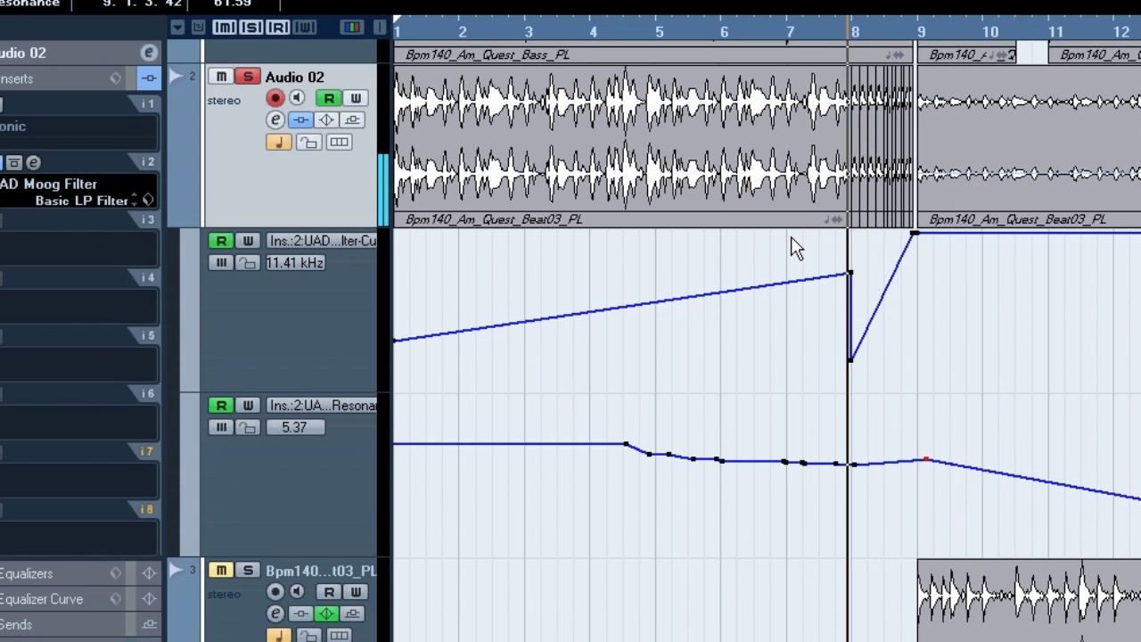
pyautogui.press('Delete')
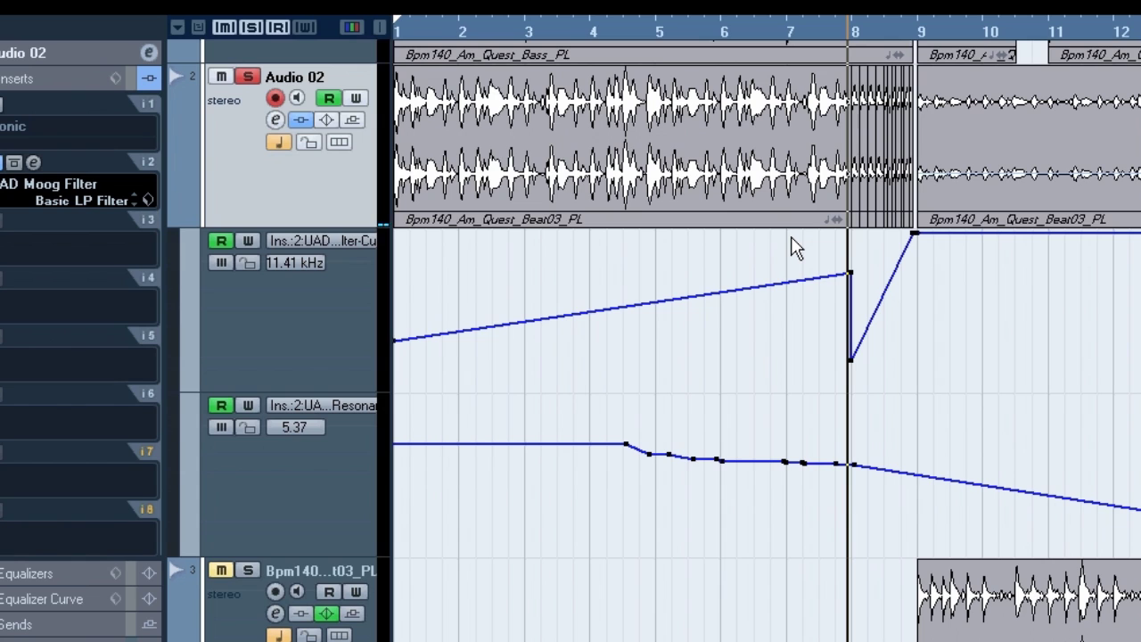
pyautogui.hotkey('ctrl', 'z')
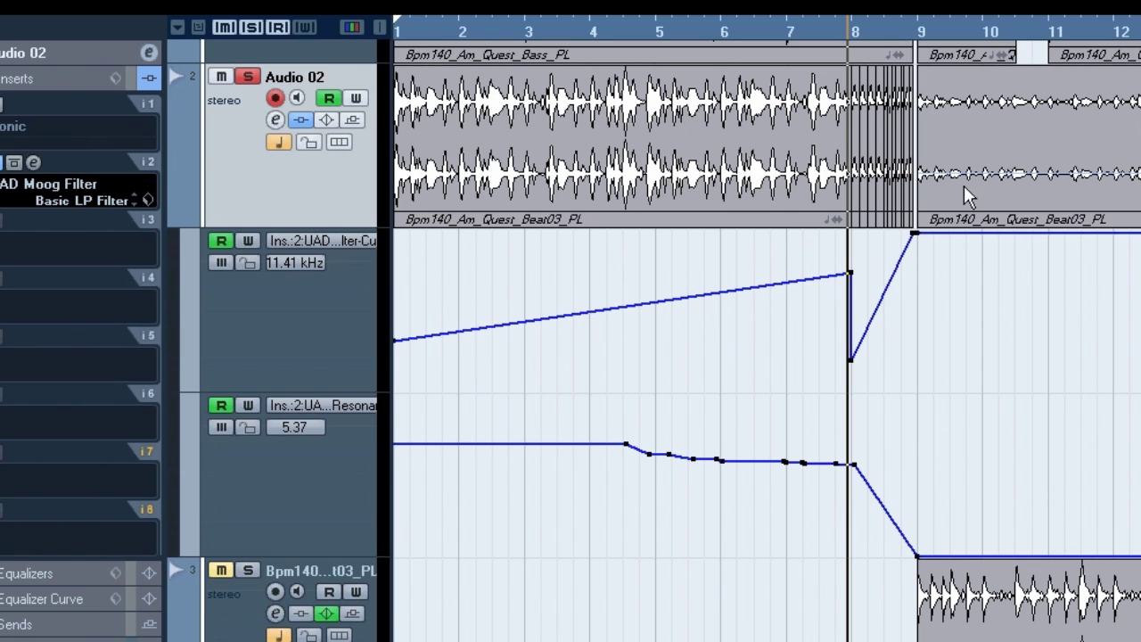
# Unsolo Audio 02, return the playhead to the start and fold the track's automation lanes
pyautogui.click(249, 77)
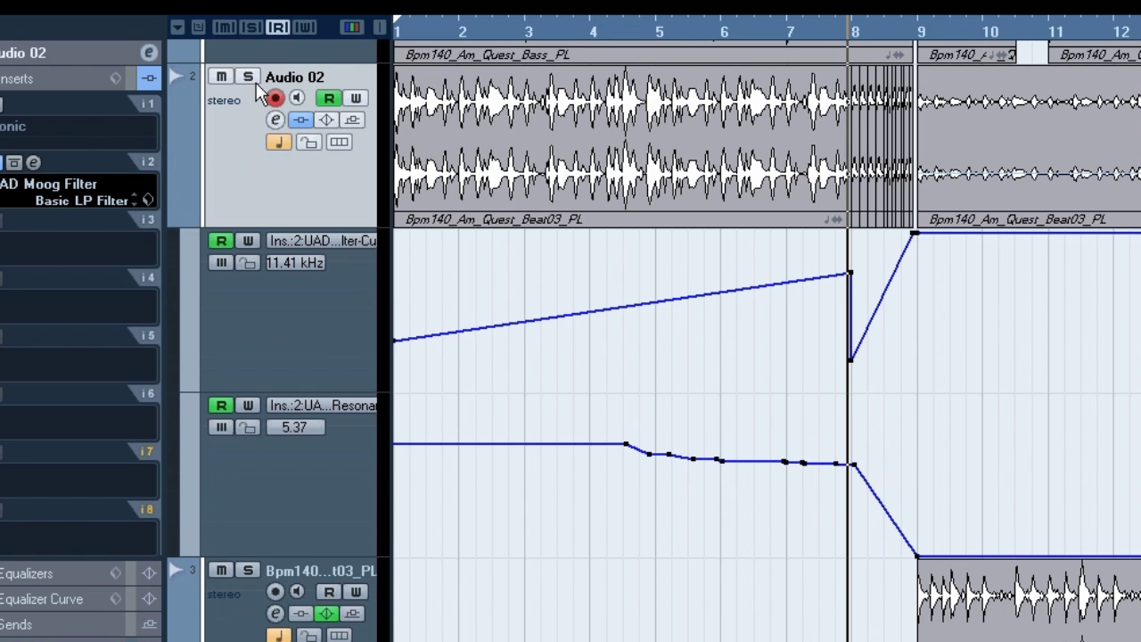
pyautogui.scroll(3, 778, 258)
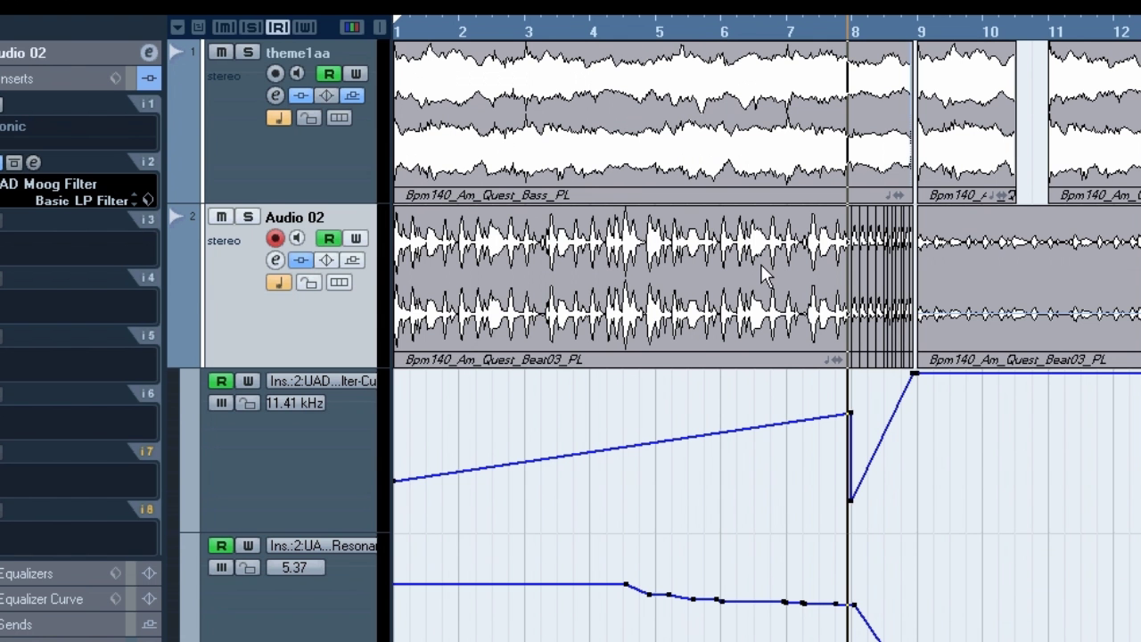
pyautogui.moveTo(445, 33); pyautogui.dragTo(148, 44)
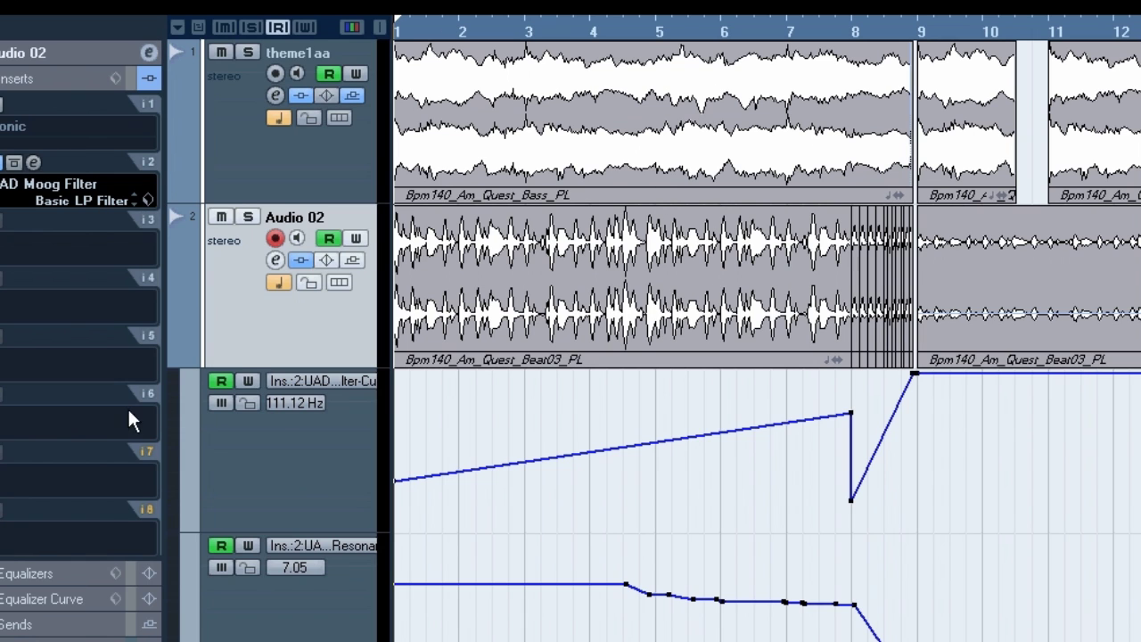
pyautogui.click(178, 353)
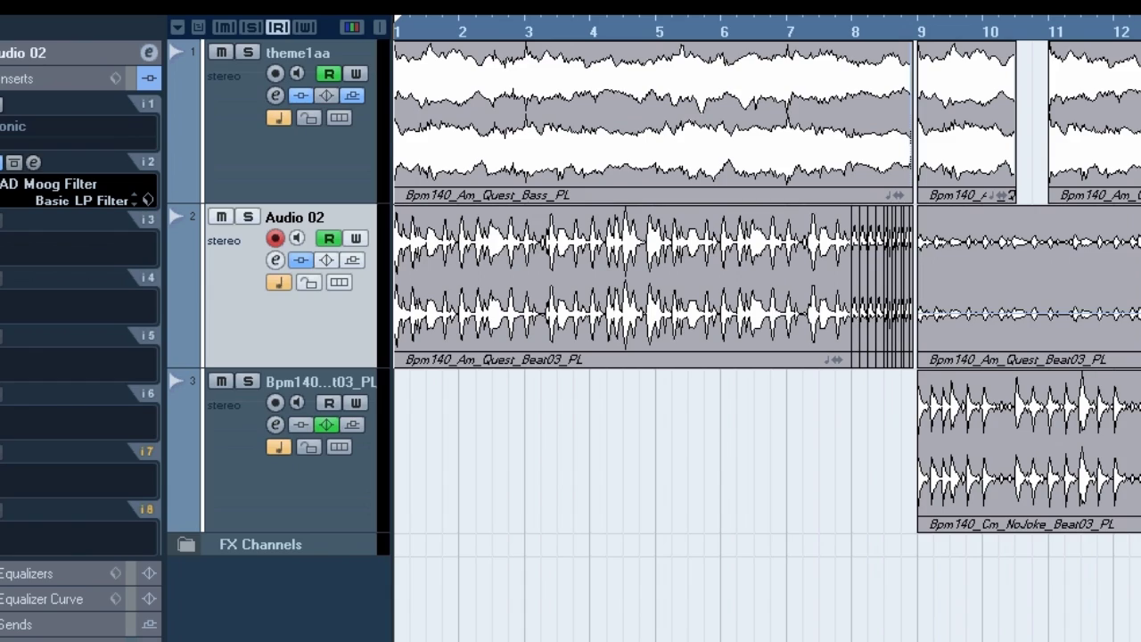
pyautogui.press('g')
pyautogui.press('g')
pyautogui.press('g')
pyautogui.press('h')
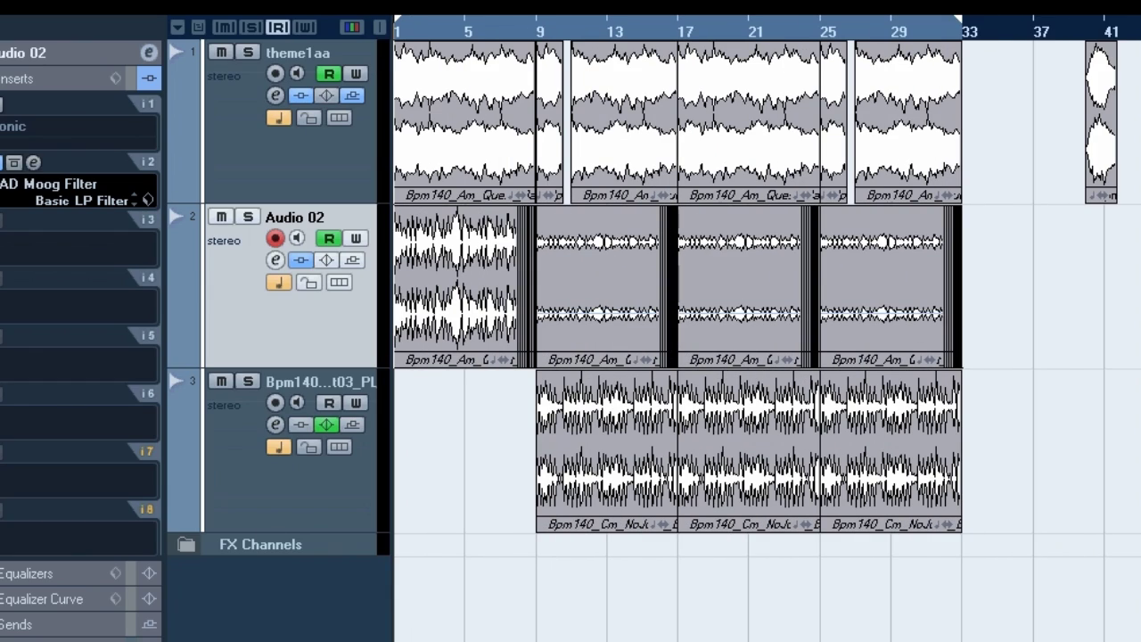